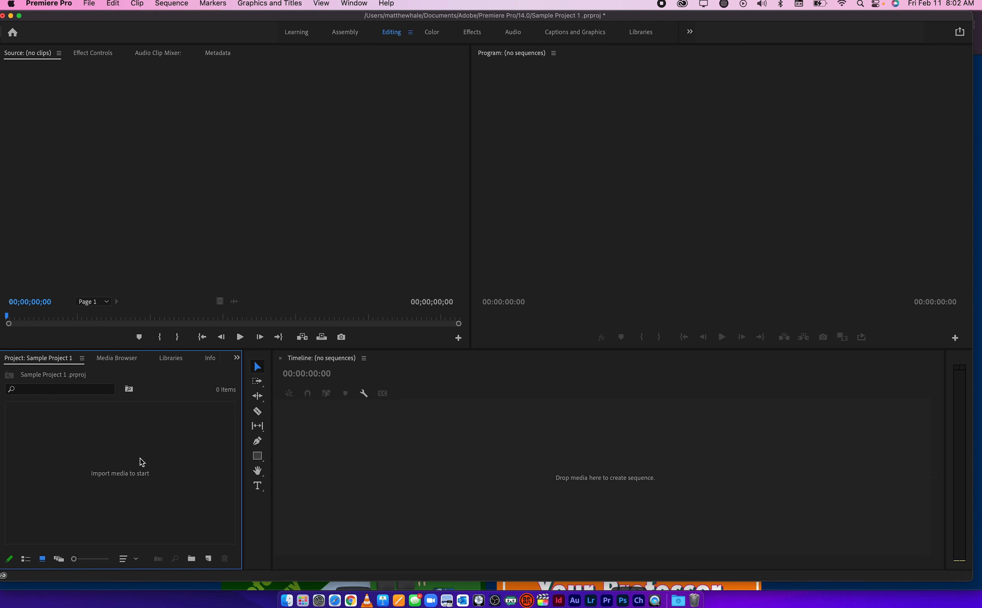
Import Video-2.mov and 05_03_2016_Hex_9.MTS from the Clips for Video Project folder into the project
left_click(287, 600)
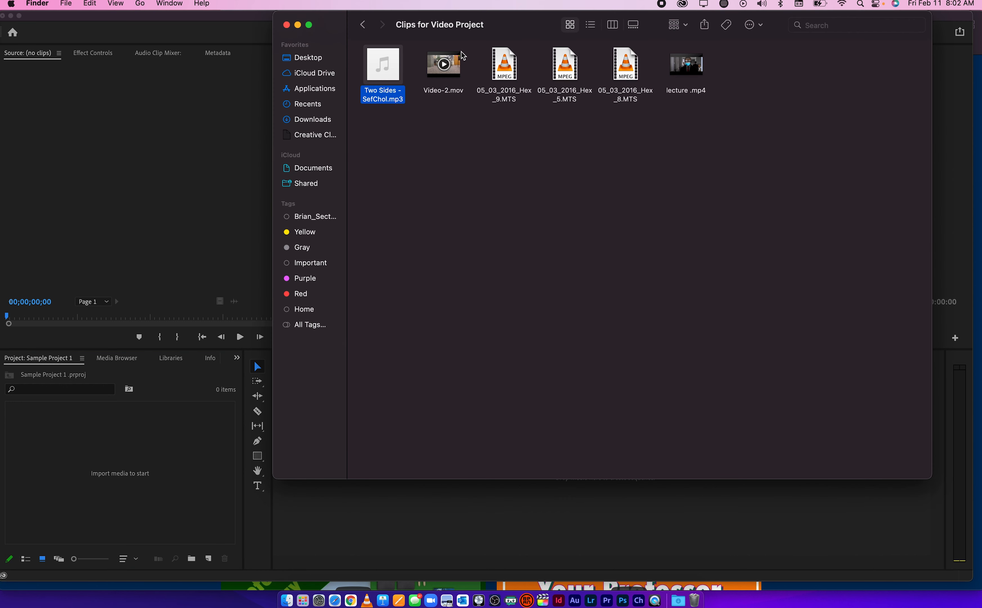
left_click(456, 62)
left_click_drag(456, 63, 215, 442)
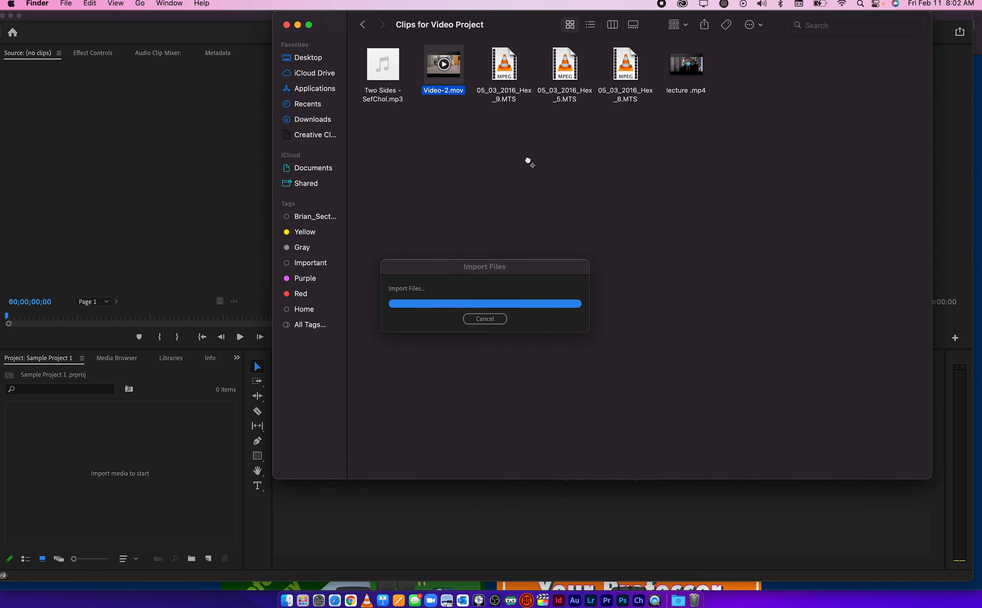
left_click_drag(509, 82, 194, 456)
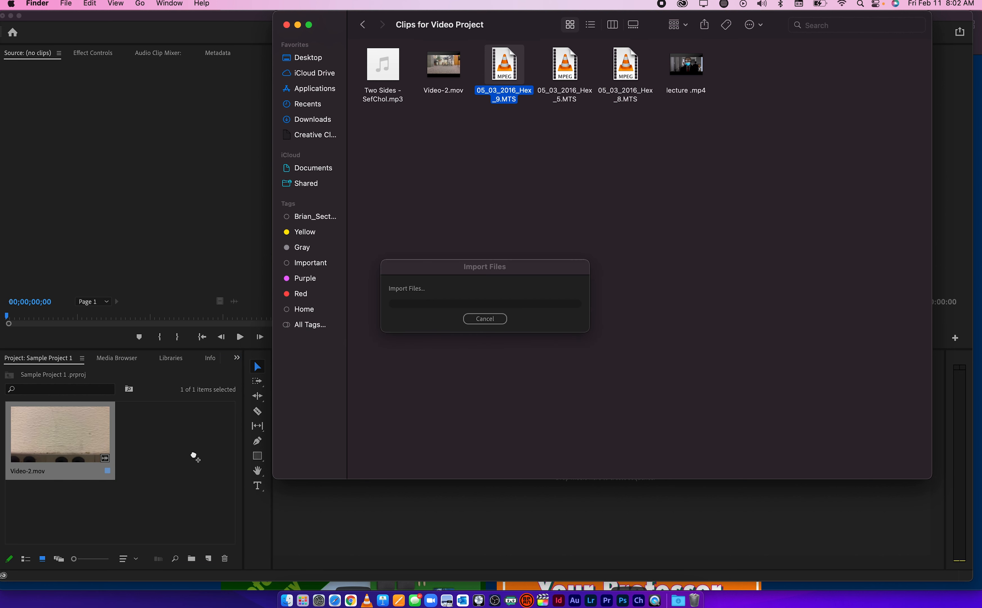
left_click(181, 502)
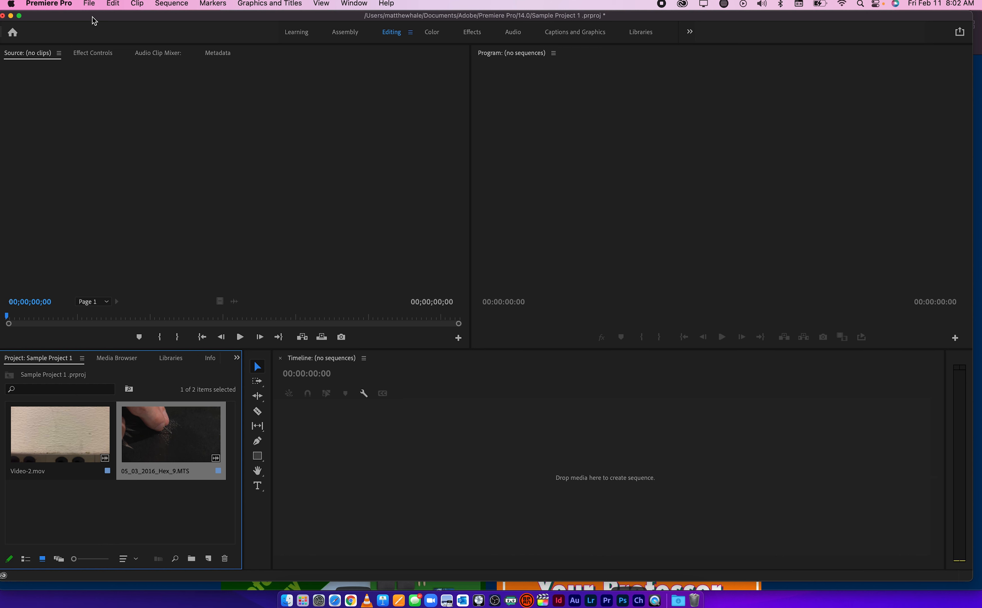
Import lecture .mp4 from the Clips for Video Project folder through the Import dialog
left_click(90, 3)
left_click(126, 317)
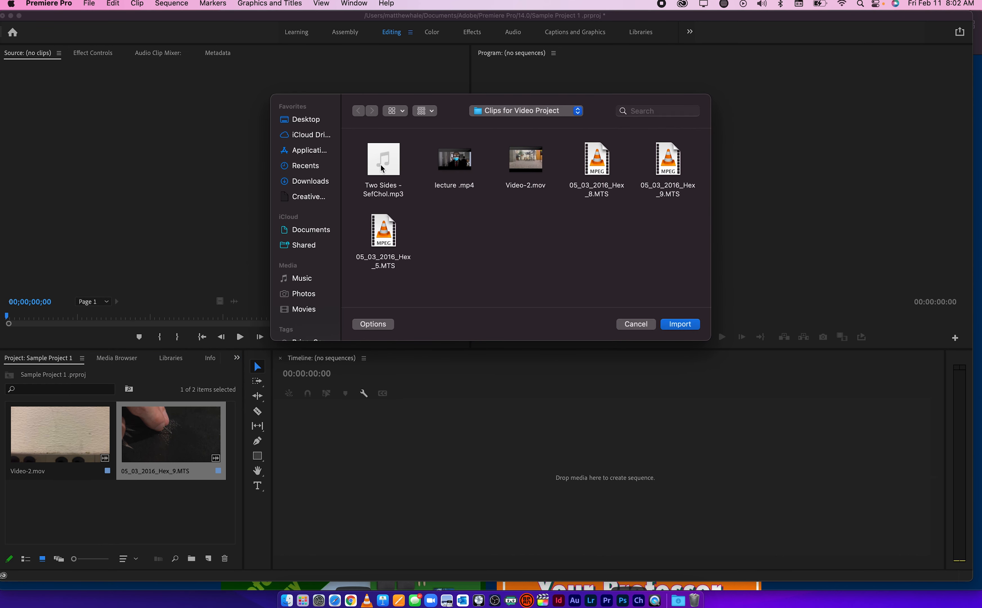
double_click(453, 160)
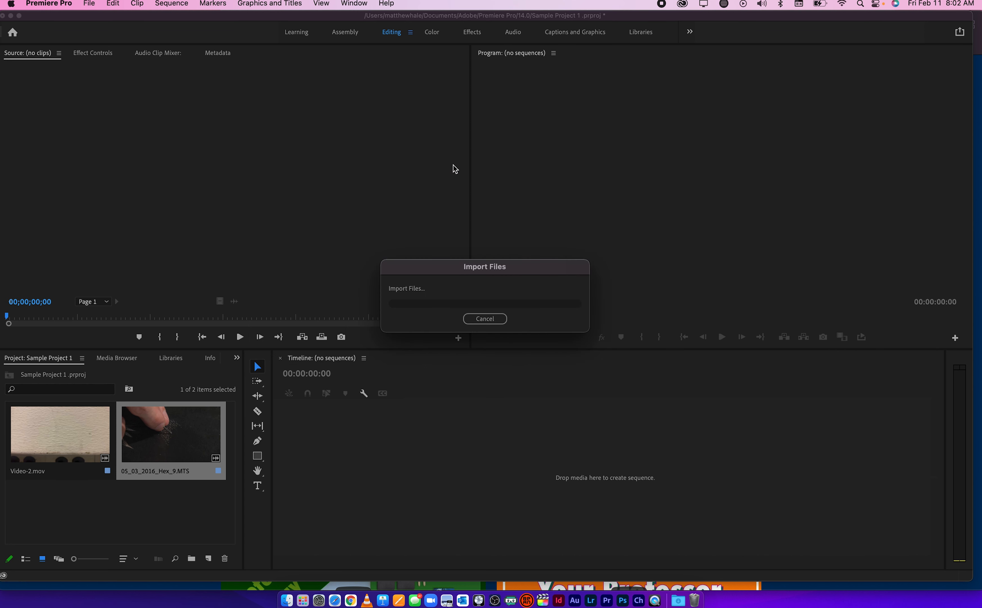
left_click(192, 517)
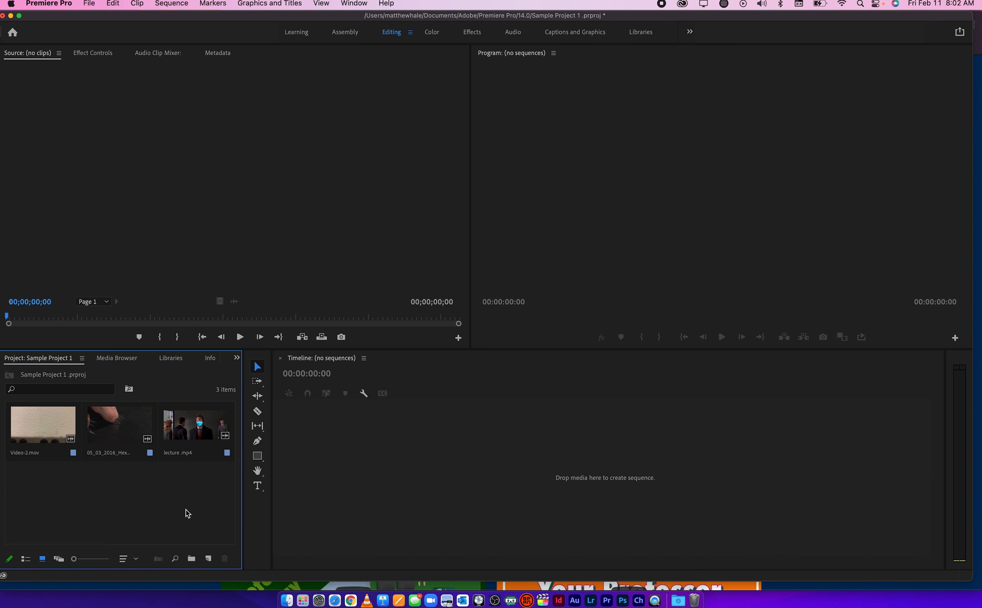
Create a sequence from 05_03_2016_Hex_9.MTS and slide the clip back and forth along the V1 track
left_click_drag(125, 435, 304, 461)
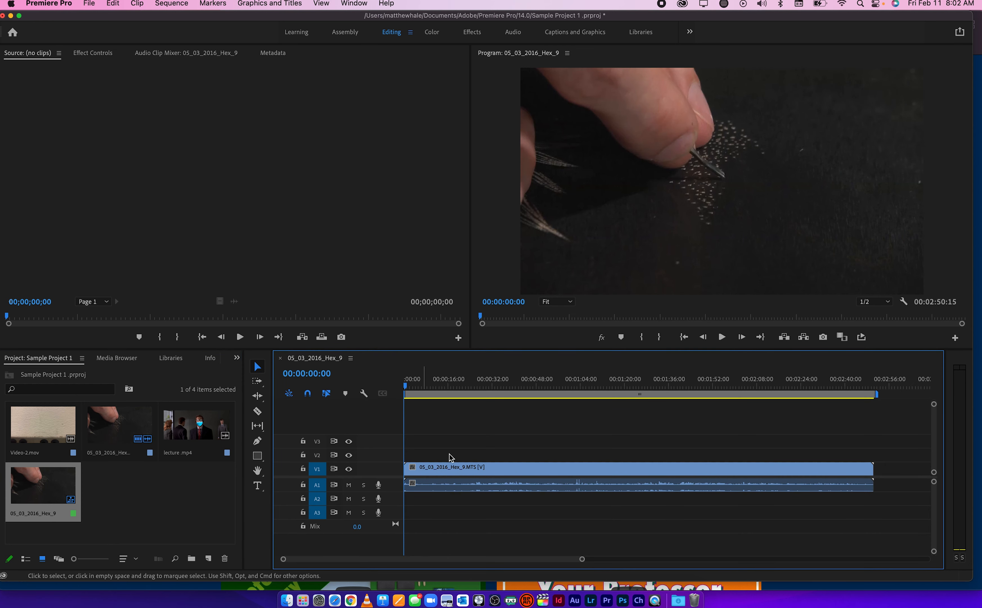
scroll(498, 460, "down", 5)
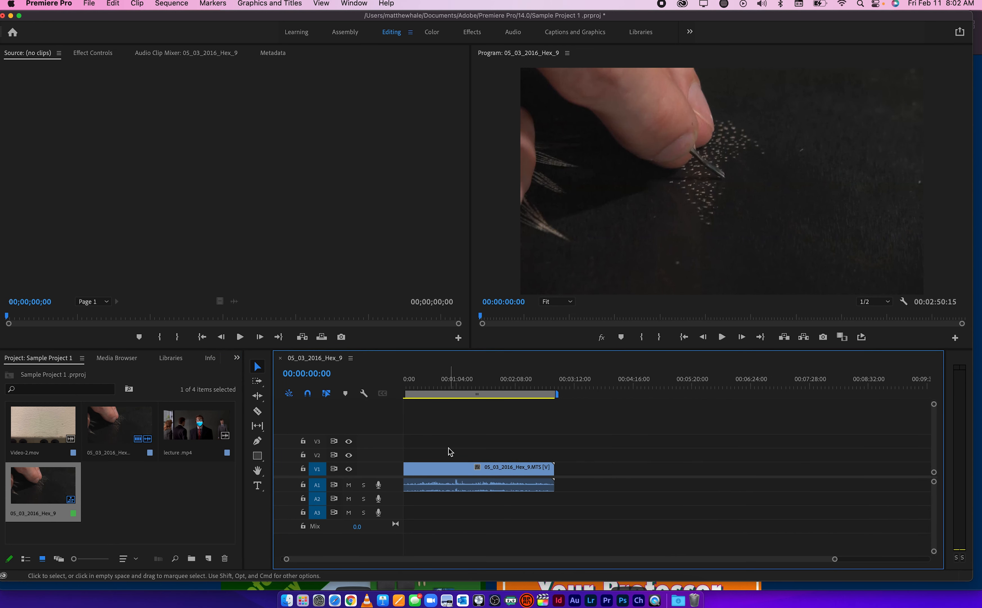
left_click_drag(439, 387, 446, 387)
left_click_drag(448, 471, 560, 476)
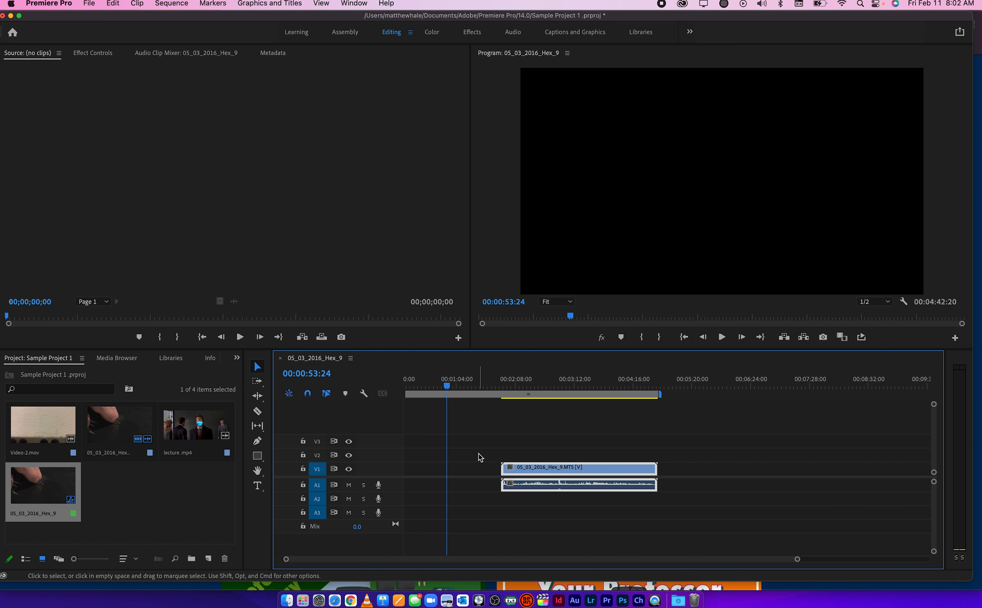
left_click_drag(543, 475, 431, 478)
Add lecture .mp4 to the V1 track and delete the empty gap at the beginning of the sequence
left_click(210, 429)
left_click_drag(210, 430, 670, 470)
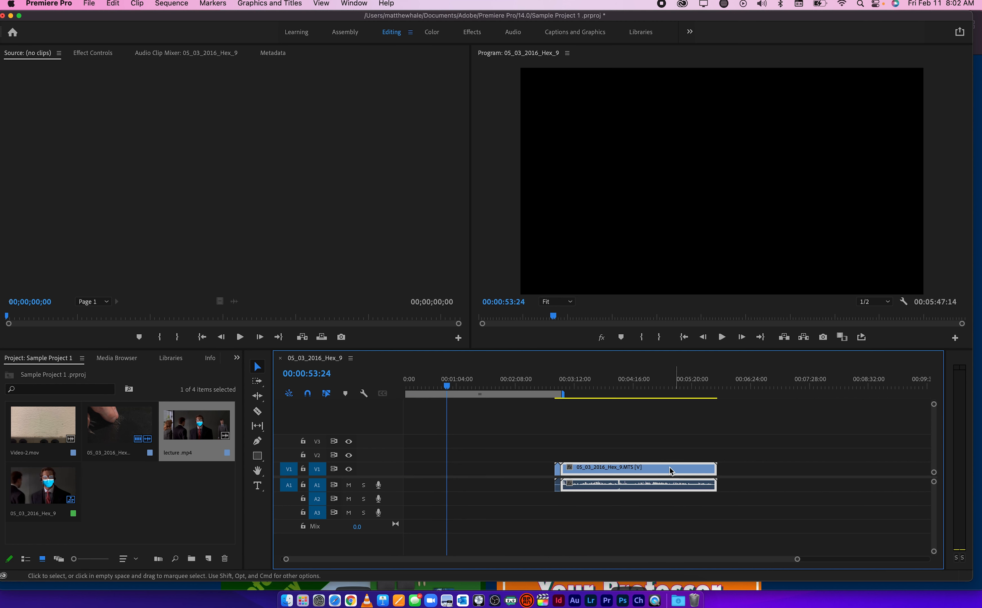
left_click(519, 469)
key("Delete")
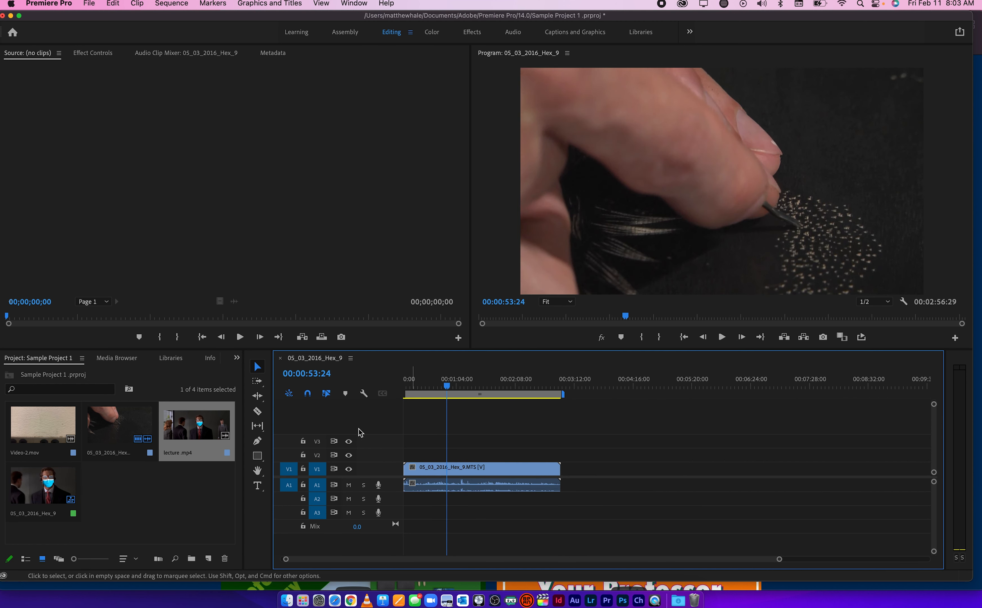
Place Video-2.mov on the V1 track between lecture .mp4 and 05_03_2016_Hex_9.MTS without gaps, and return the playhead to the start
left_click_drag(43, 425, 566, 471)
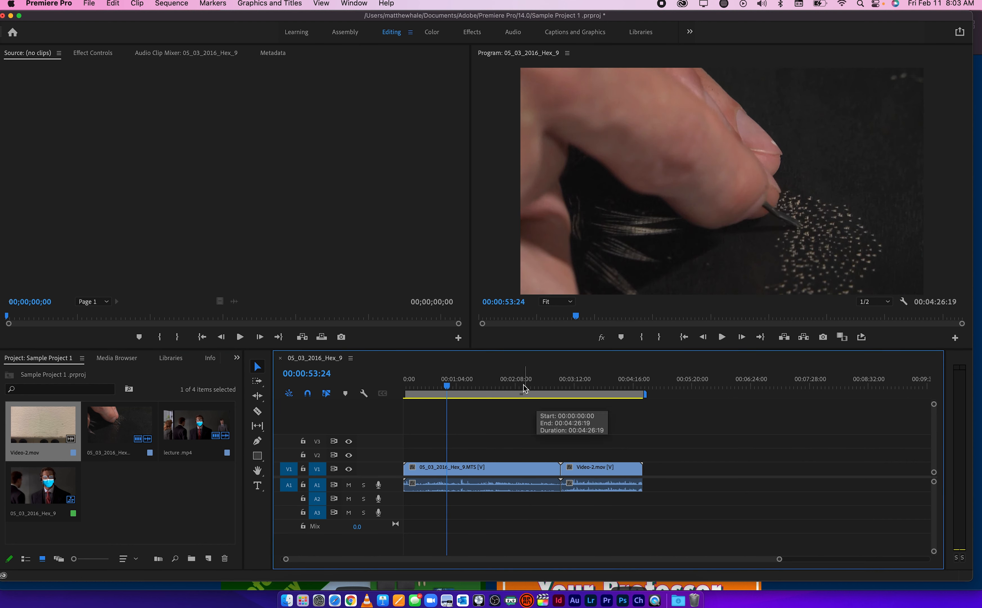
left_click_drag(477, 472, 722, 480)
left_click(543, 470)
key("Delete")
left_click_drag(452, 379, 397, 380)
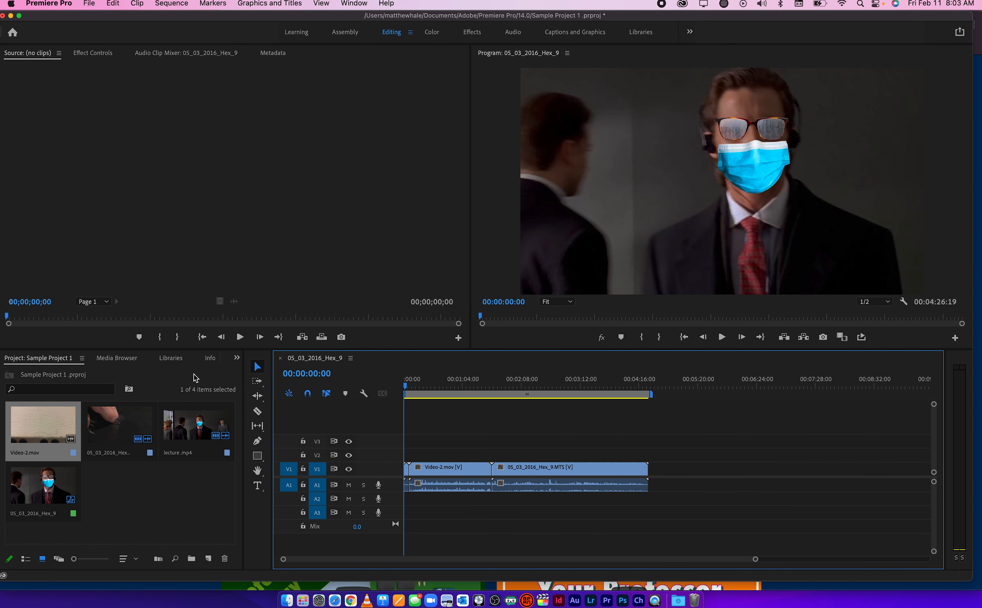
Open 05_03_2016_Hex_9.MTS in the Source monitor and preview its footage by scrubbing and playing
double_click(139, 425)
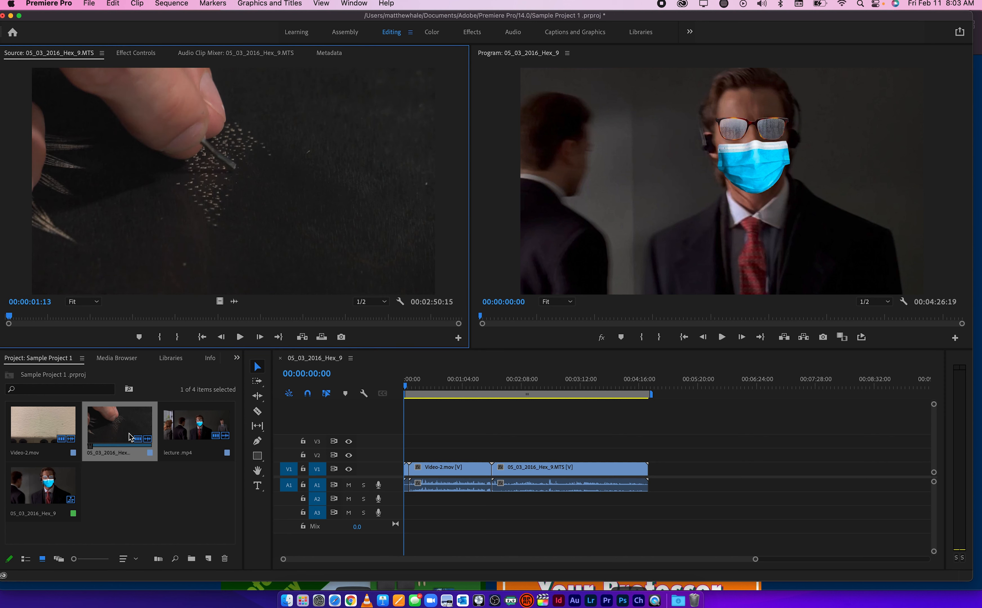
left_click_drag(81, 317, 155, 317)
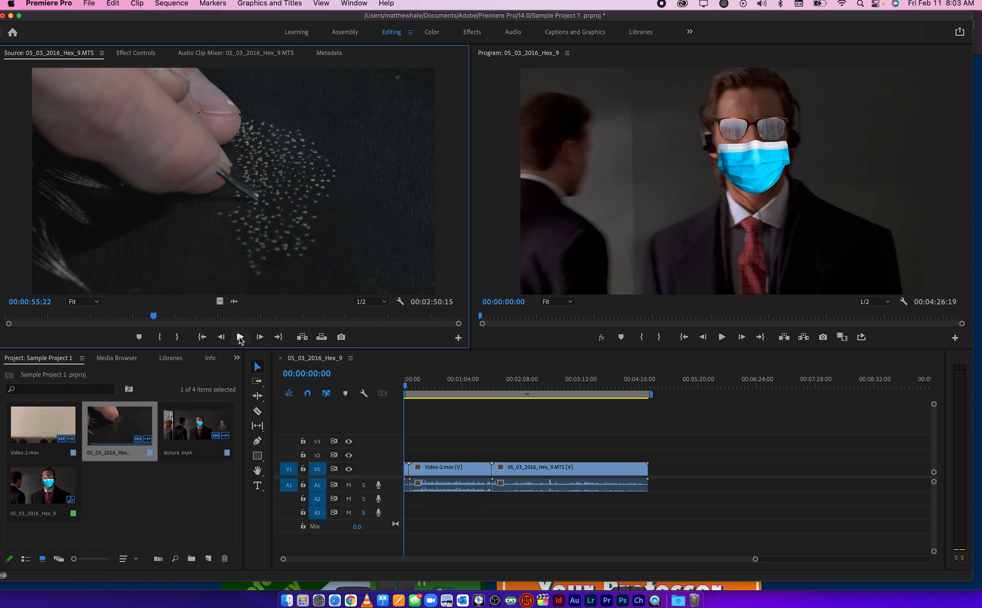
left_click(240, 337)
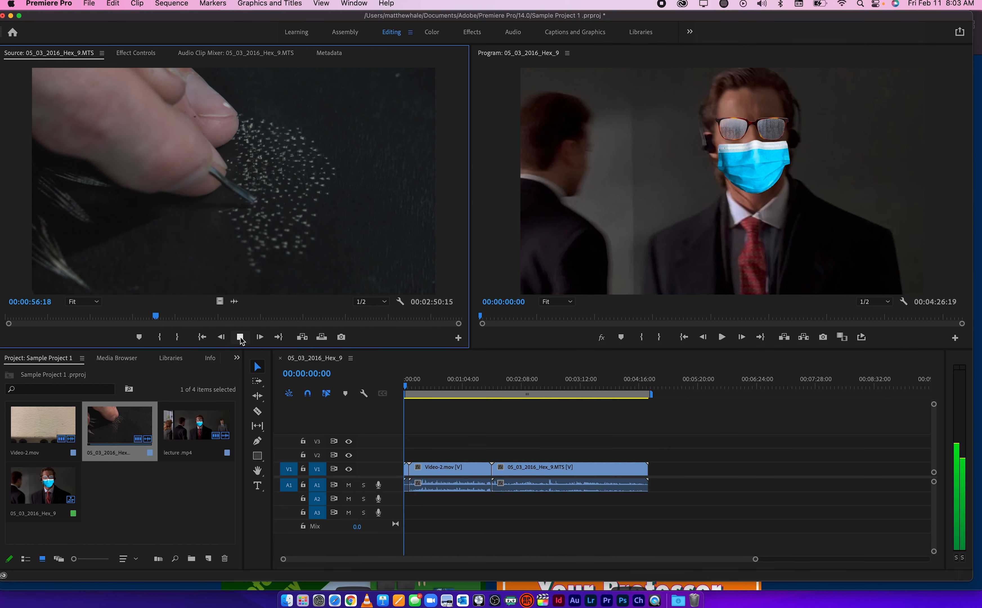
left_click(241, 338)
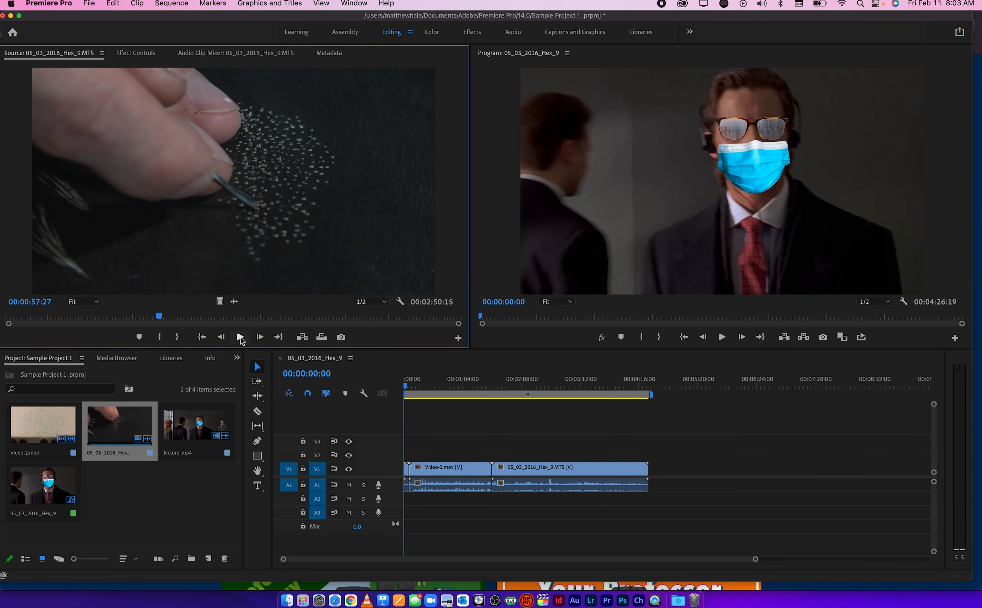
left_click_drag(158, 316, 195, 320)
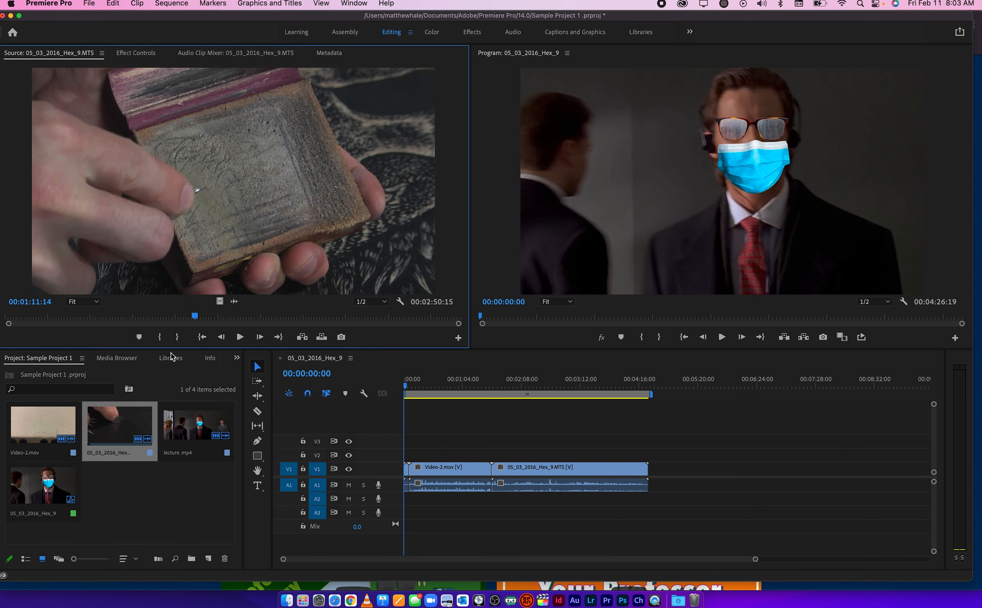
Mark the source clip from 00:01:32:18 to 00:01:39:07 and add that range to the end of the sequence
left_click_drag(191, 319, 248, 322)
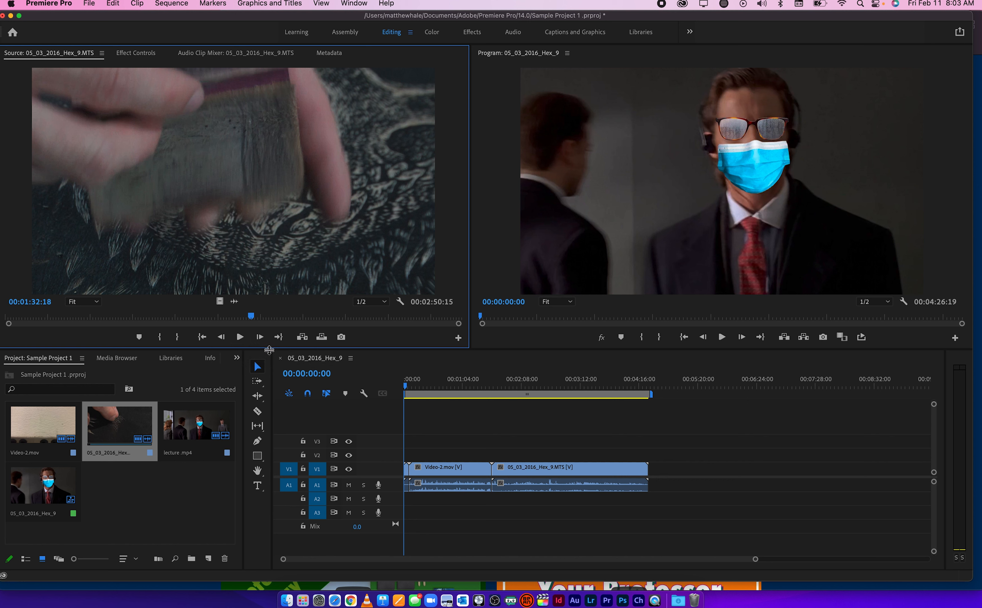
key("i")
left_click_drag(251, 317, 272, 318)
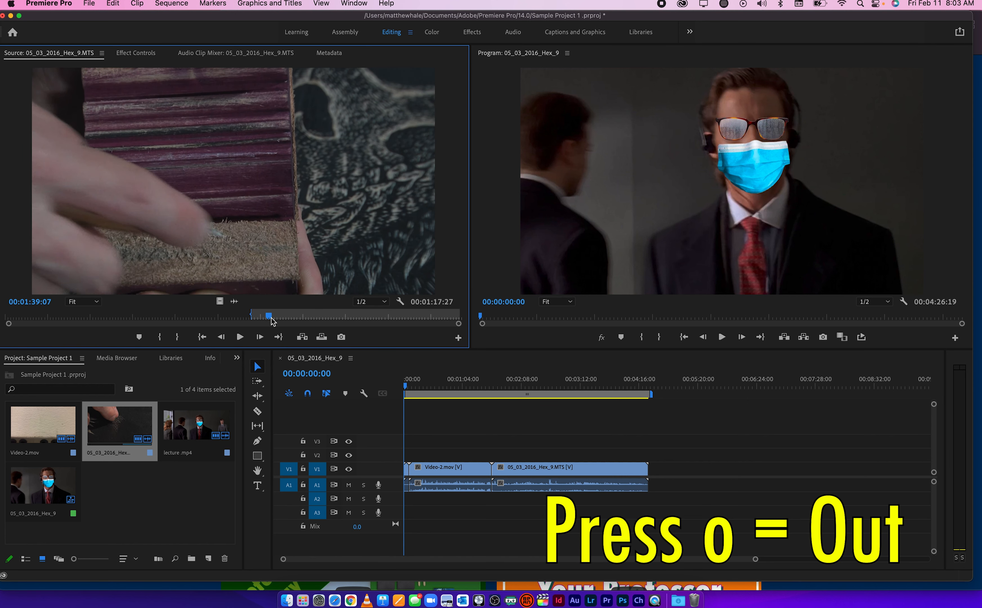
key("o")
left_click_drag(292, 256, 654, 476)
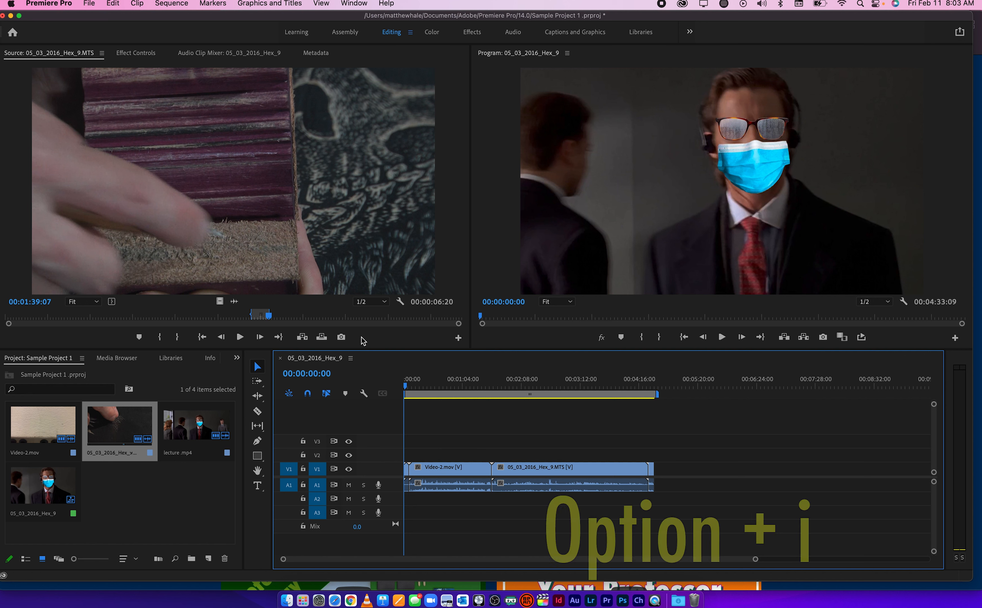
Clear the source clip's In point and Out point one after the other
left_click(394, 343)
key("alt+o")
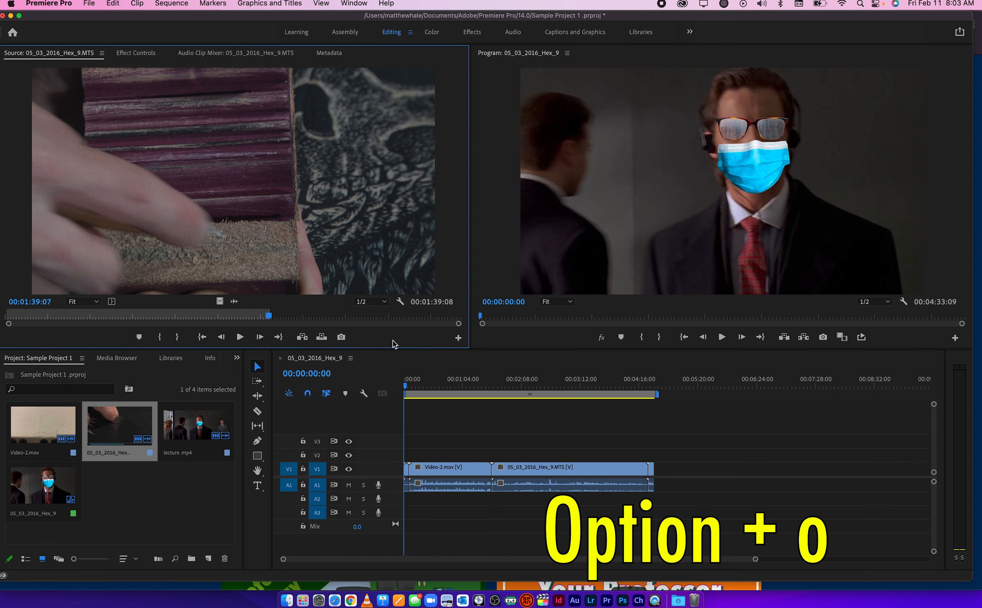
key("alt+o")
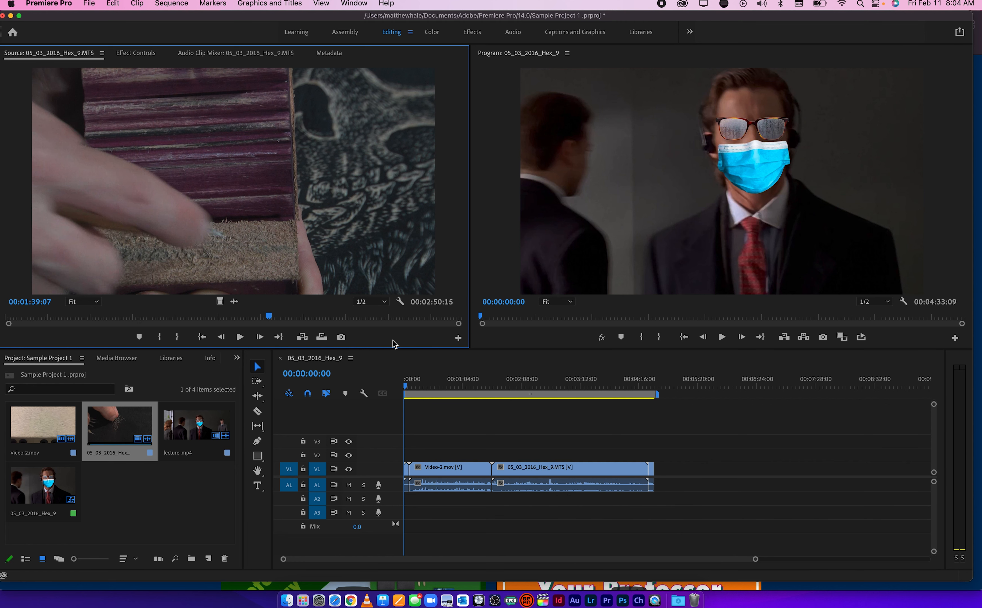
Mark the source clip from 00:01:39:07 to 00:02:17:23, and clear both points at once
key("i")
left_click(371, 315)
key("o")
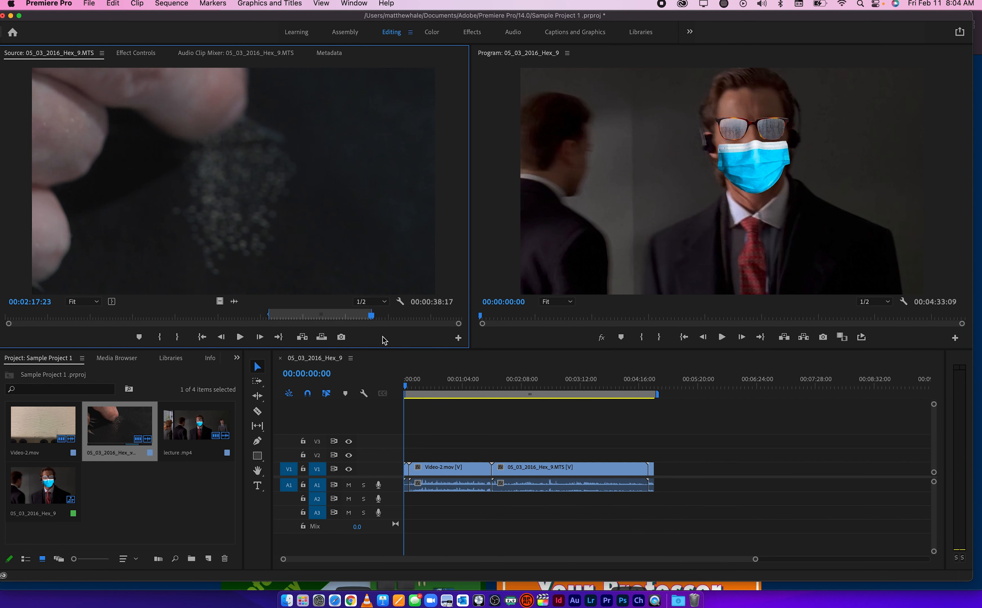
key("alt+x")
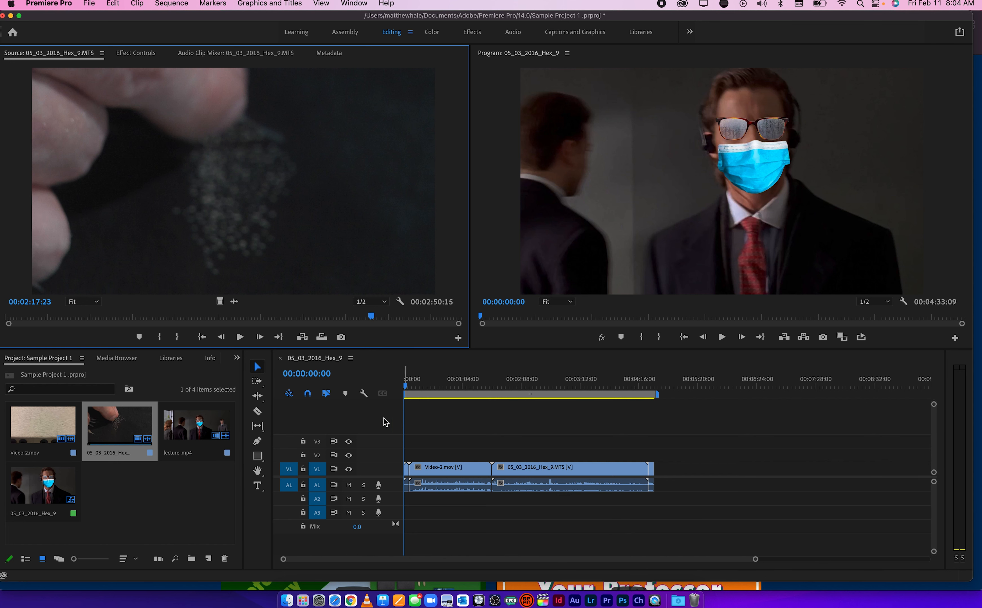
Mark a 00:00:04:18 range ending at 00:02:28:29 in the source clip and add it to the end of the sequence
scroll(451, 430, "down", 4)
scroll(453, 433, "down", 1)
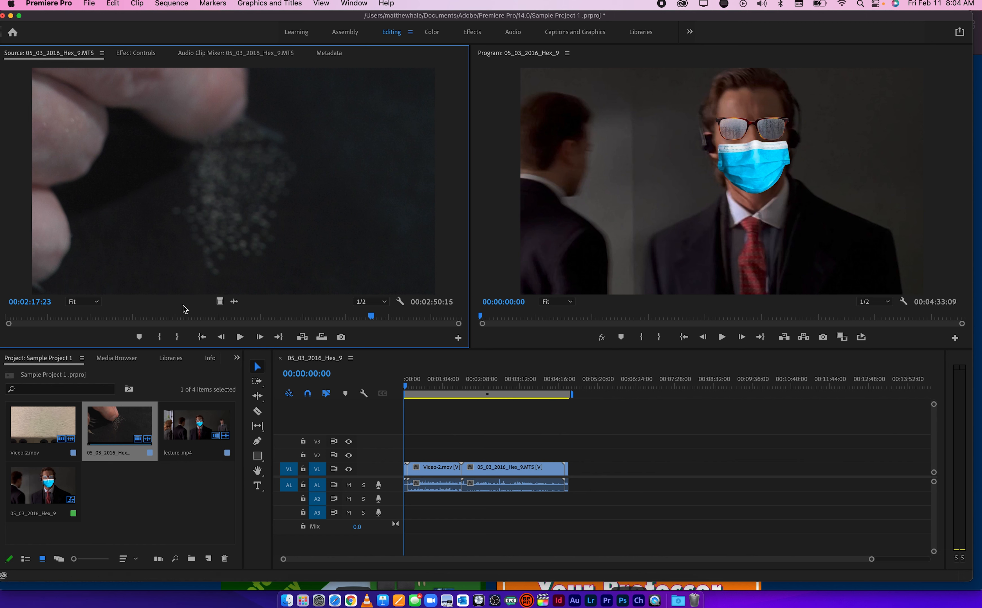
left_click(165, 316)
key("i")
left_click_drag(166, 316, 403, 320)
key("alt+x")
key("i")
key("o")
left_click_drag(373, 256, 573, 471)
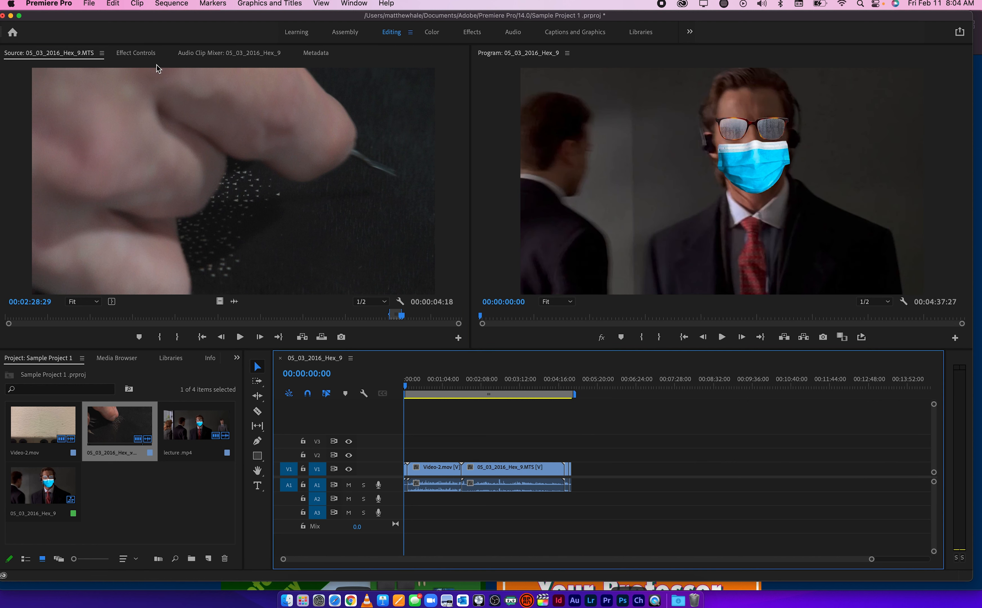
Examine the available presets in the New Sequence dialog without creating a sequence
left_click(89, 4)
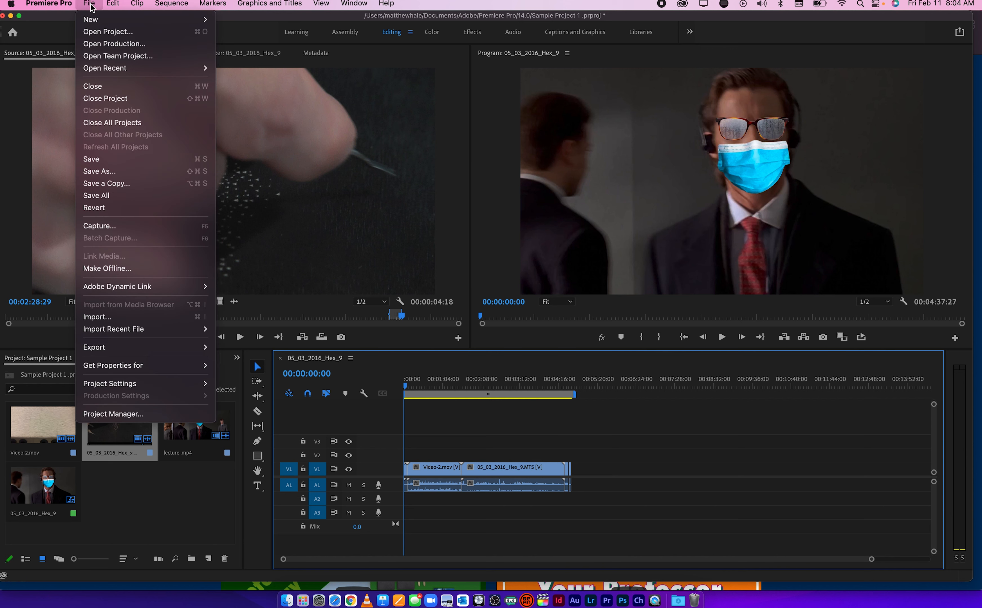
mouse_move(95, 24)
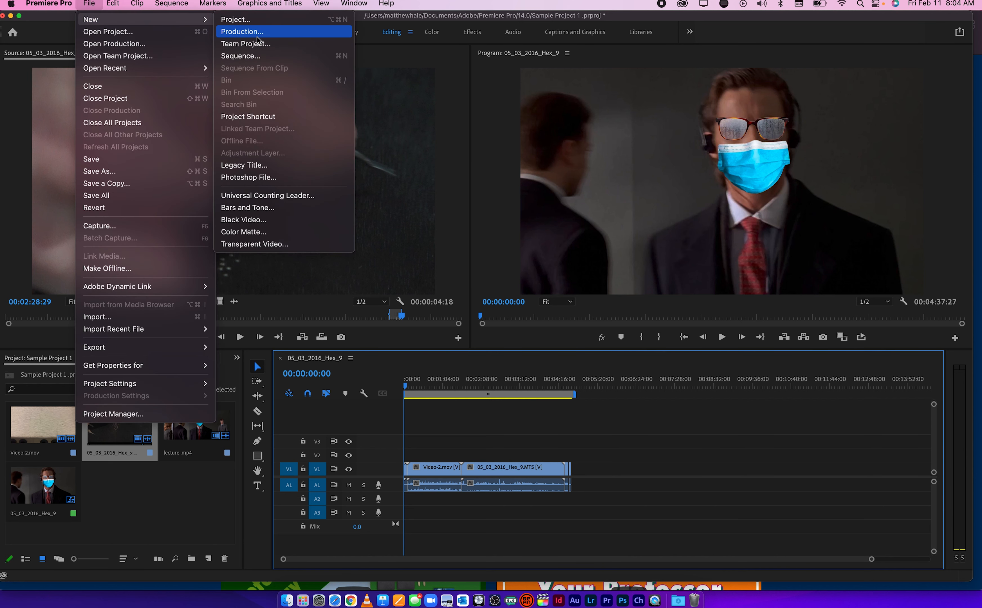
left_click(256, 56)
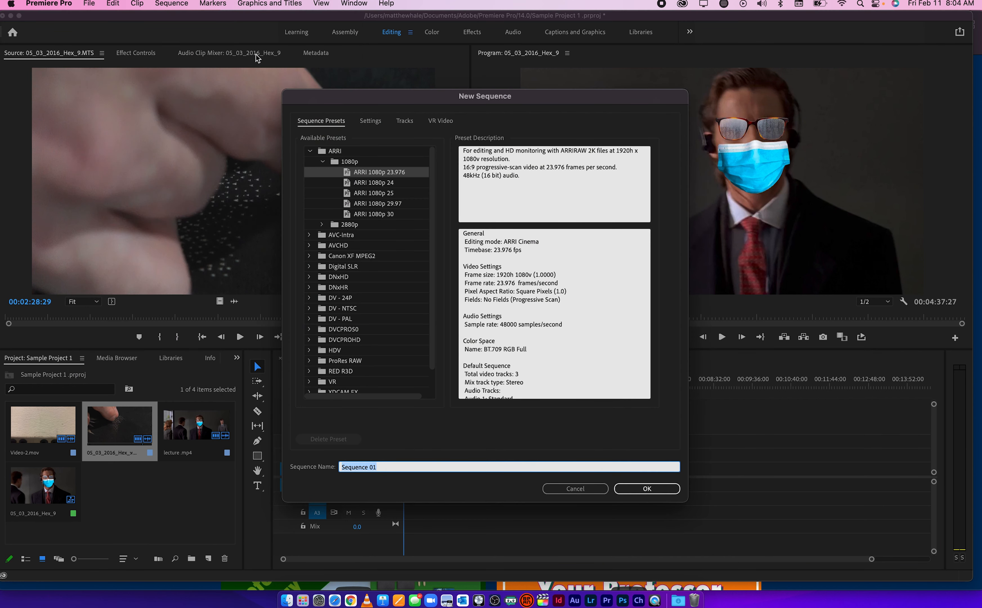
left_click(568, 488)
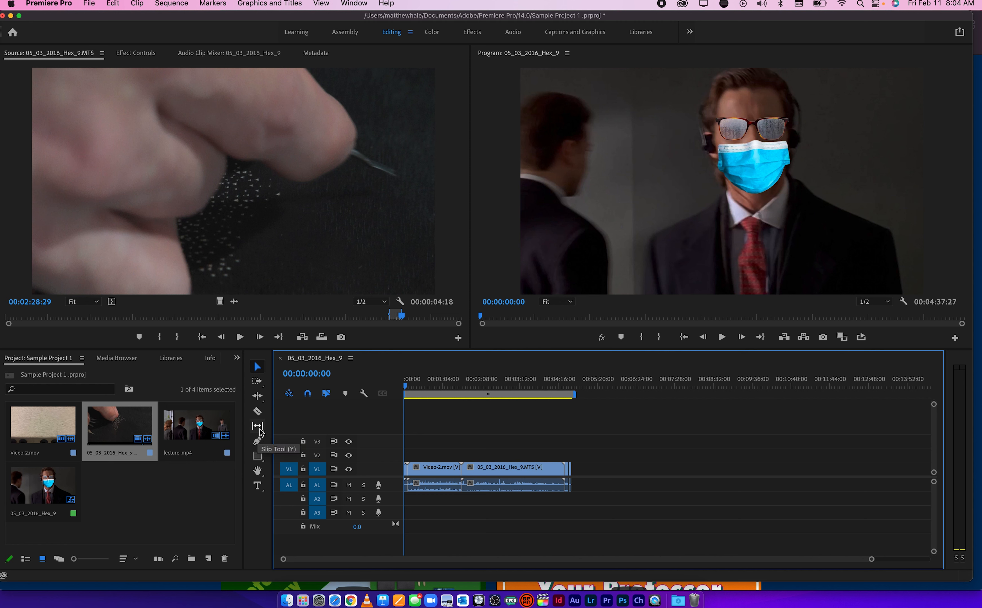
Show the shape tool variants and switch the Slip tool to the Slide tool
left_click(261, 460)
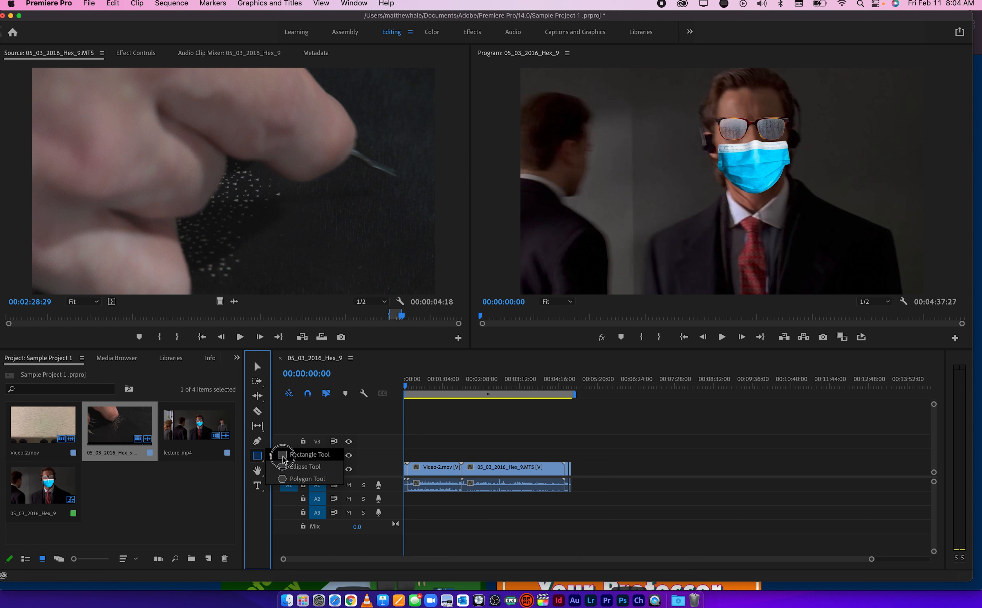
left_click(257, 426)
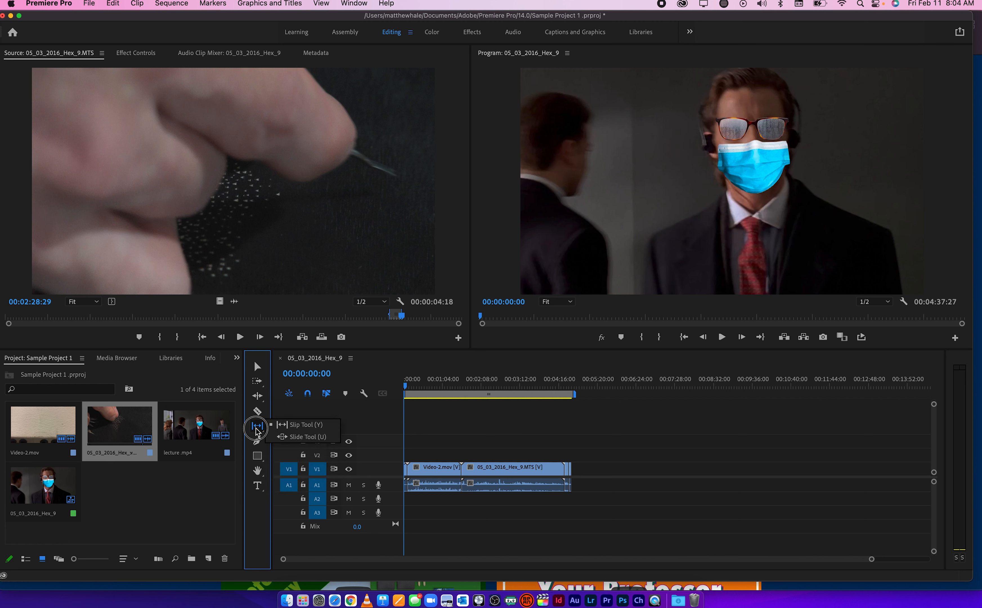
left_click(301, 436)
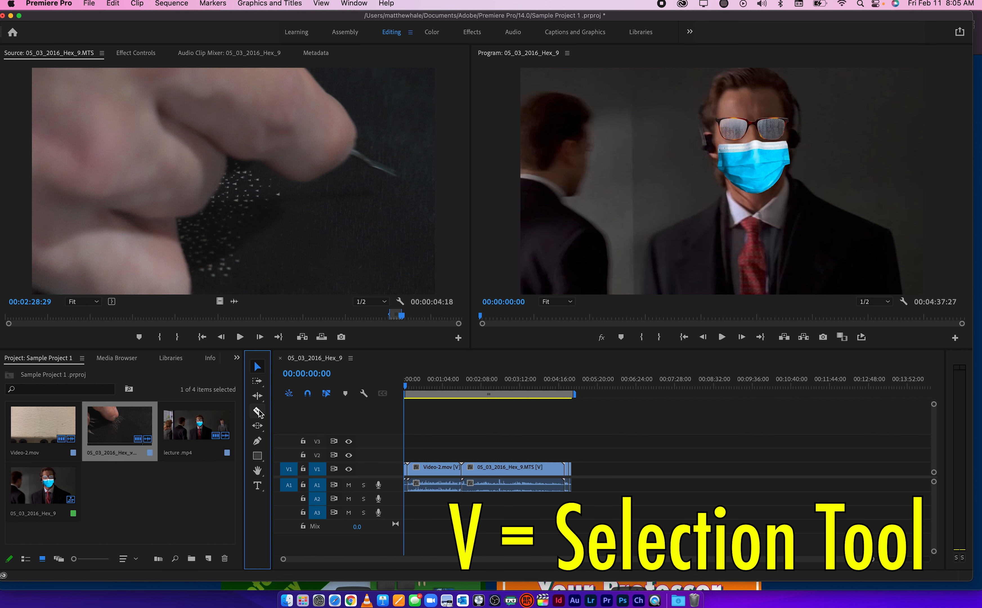
With the Selection tool, move the long 05_03_2016_Hex_9.MTS clip on V1 past the short clips to the end of the sequence
key("c")
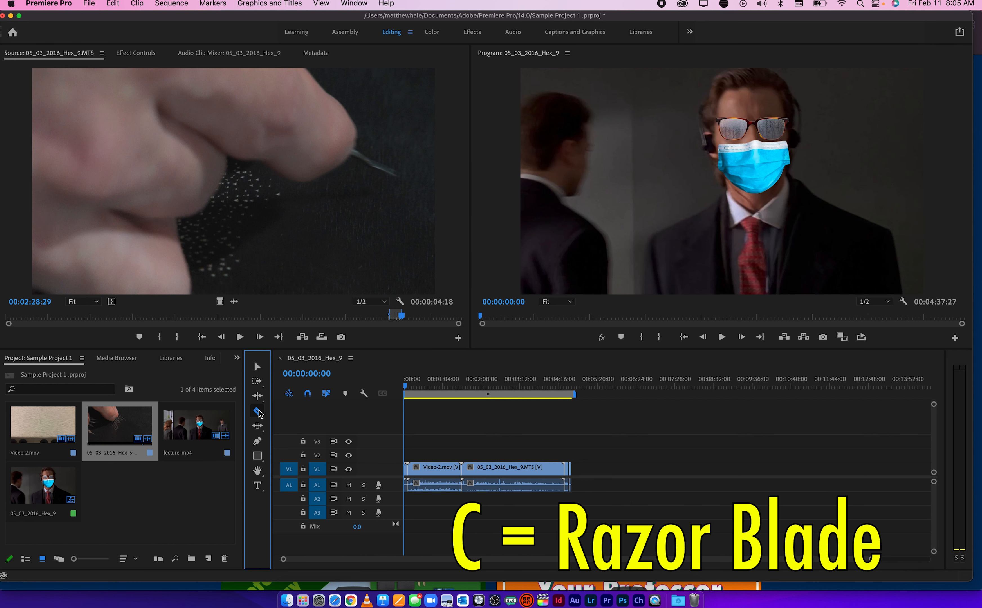
left_click(257, 369)
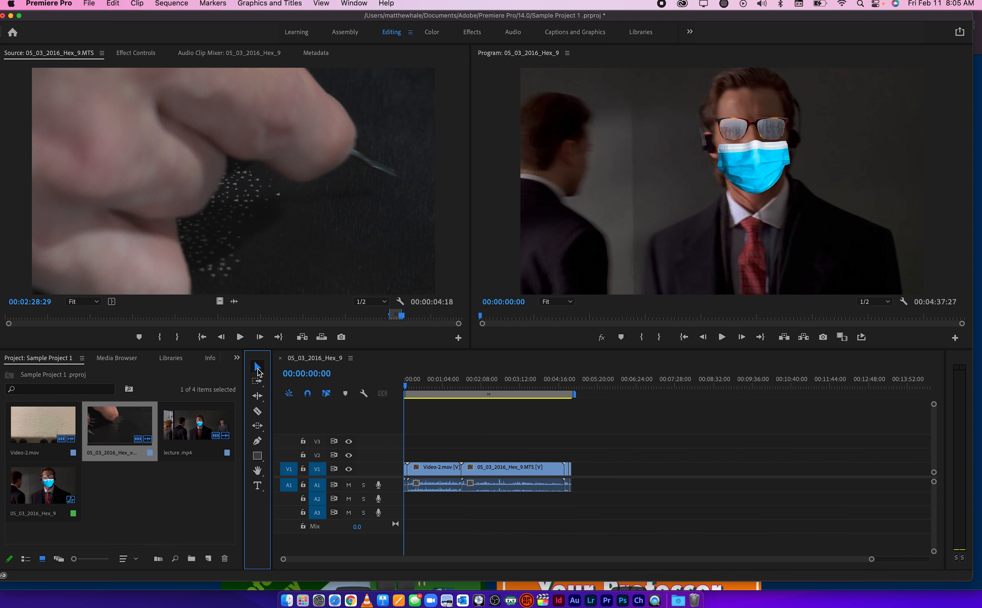
left_click_drag(500, 477, 612, 473)
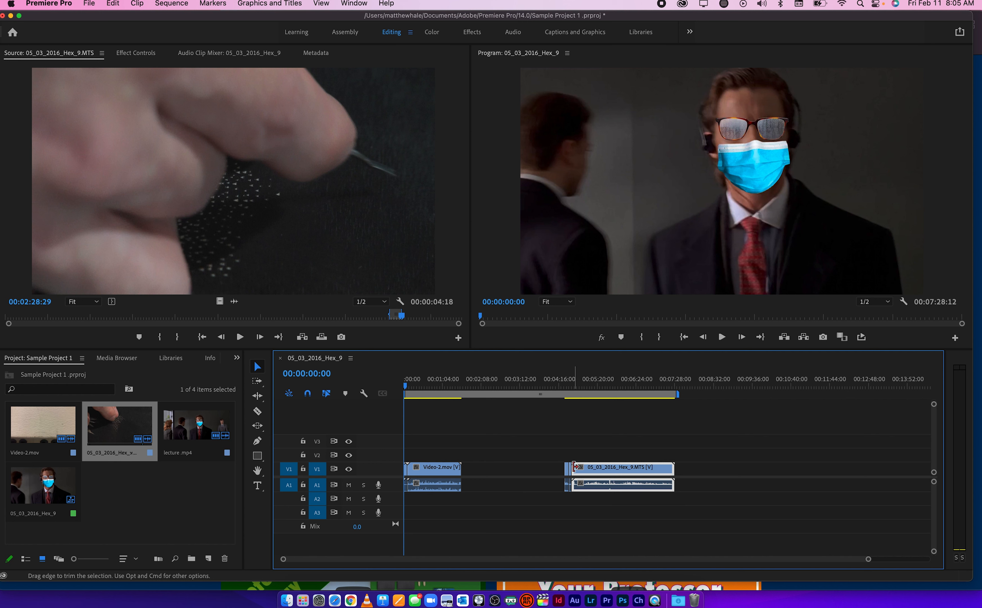
Shorten the moved 05_03_2016_Hex_9.MTS clip and place its video on V2 and its audio on A2
mouse_move(574, 467)
left_mouse_down()
mouse_move(626, 470)
mouse_move(588, 470)
mouse_move(591, 456)
left_mouse_up()
left_click(604, 471)
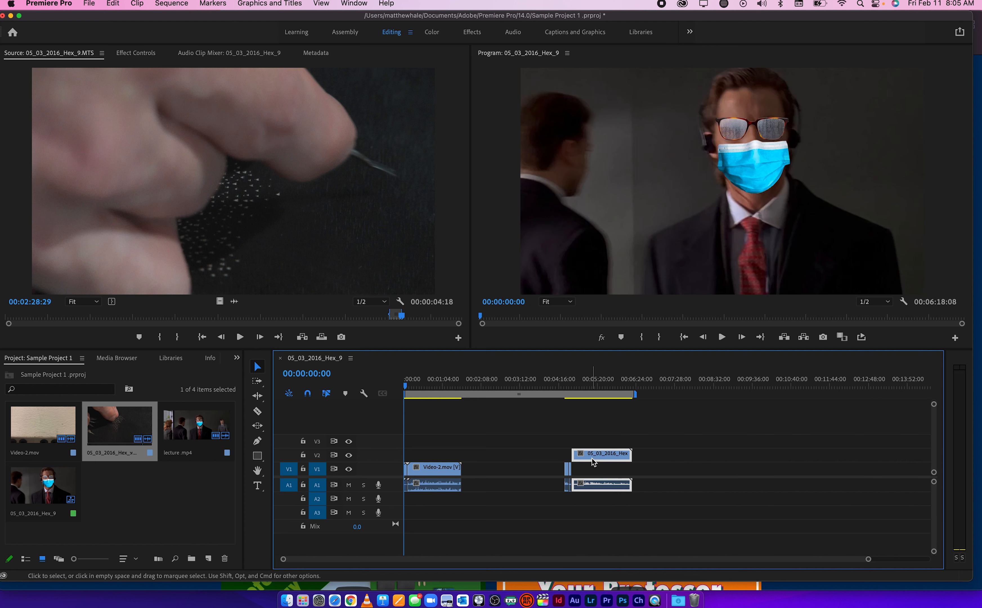
left_click_drag(591, 490, 589, 500)
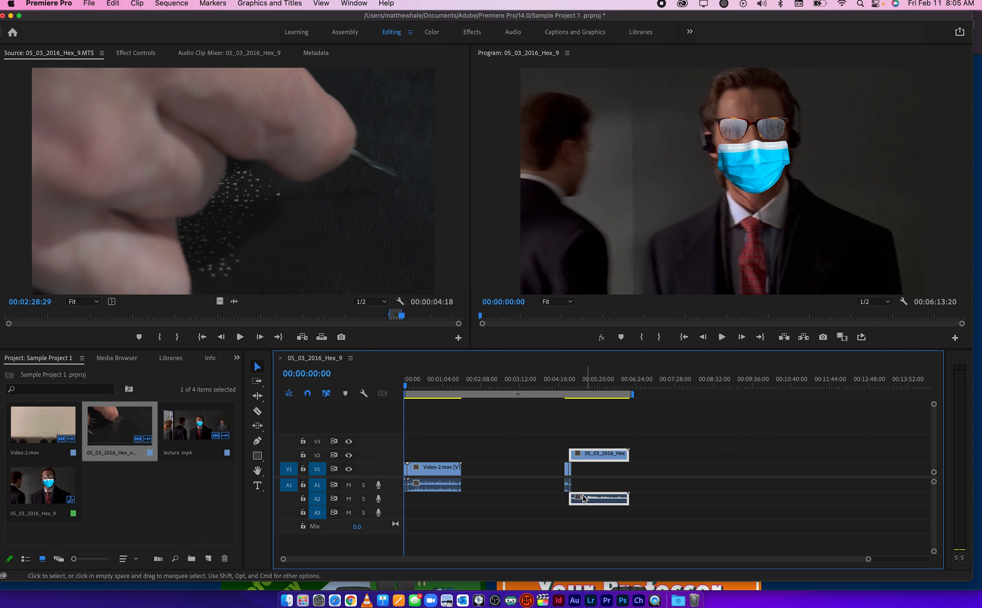
Close the gap after the Video-2.mov clip and set the playhead to 00:01:11:29
left_click(551, 472)
key("Delete")
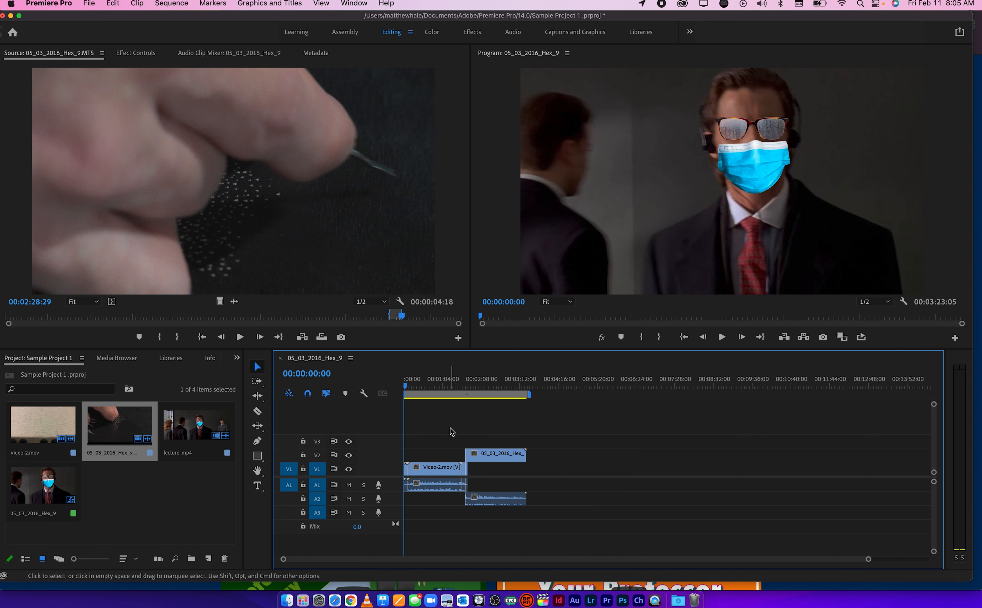
left_click_drag(459, 390, 447, 395)
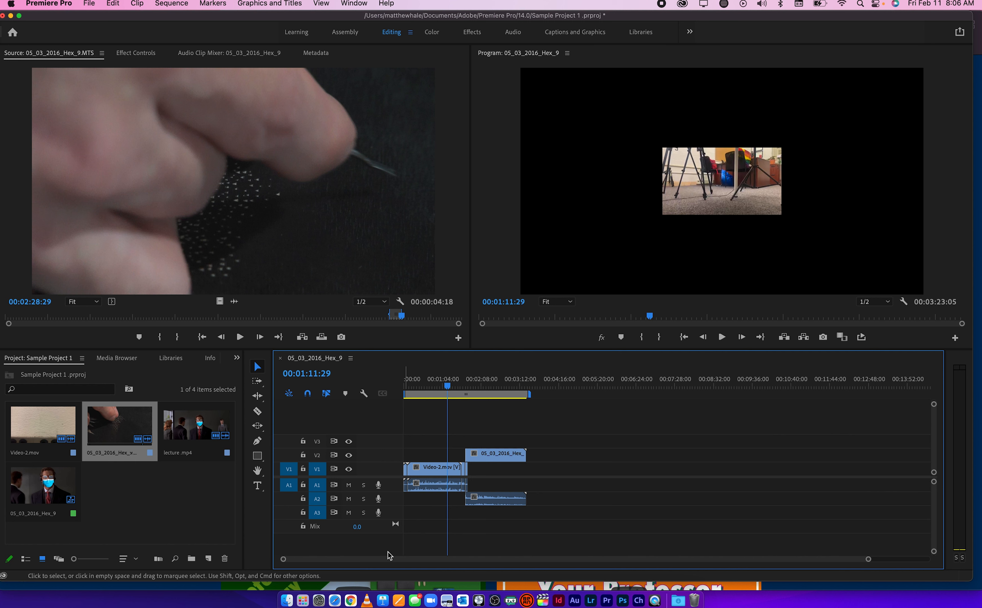
Expand the audio tracks to view their waveforms and move the playhead to 00:00:12:20
mouse_move(375, 559)
left_mouse_down()
mouse_move(429, 560)
mouse_move(366, 558)
left_mouse_up()
left_click_drag(934, 472, 934, 518)
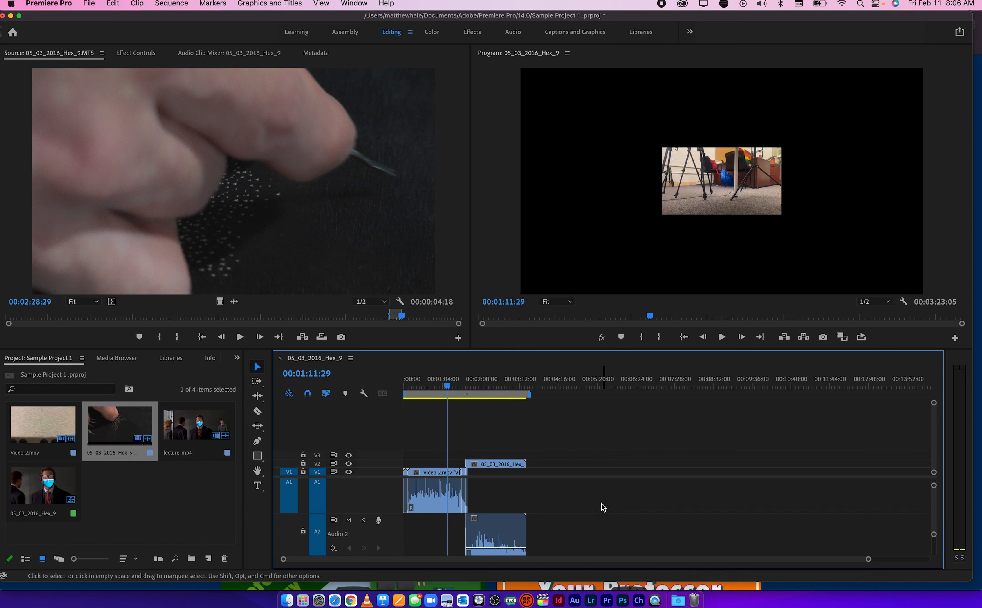
scroll(599, 505, "up", 4)
scroll(598, 505, "left", 6)
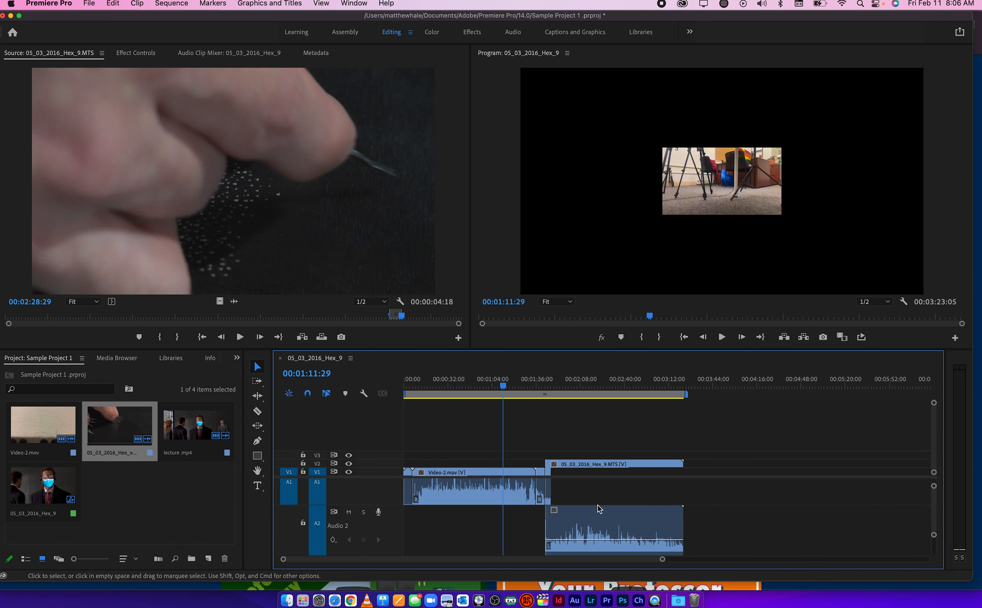
scroll(598, 505, "up", 3)
scroll(461, 516, "up", 6)
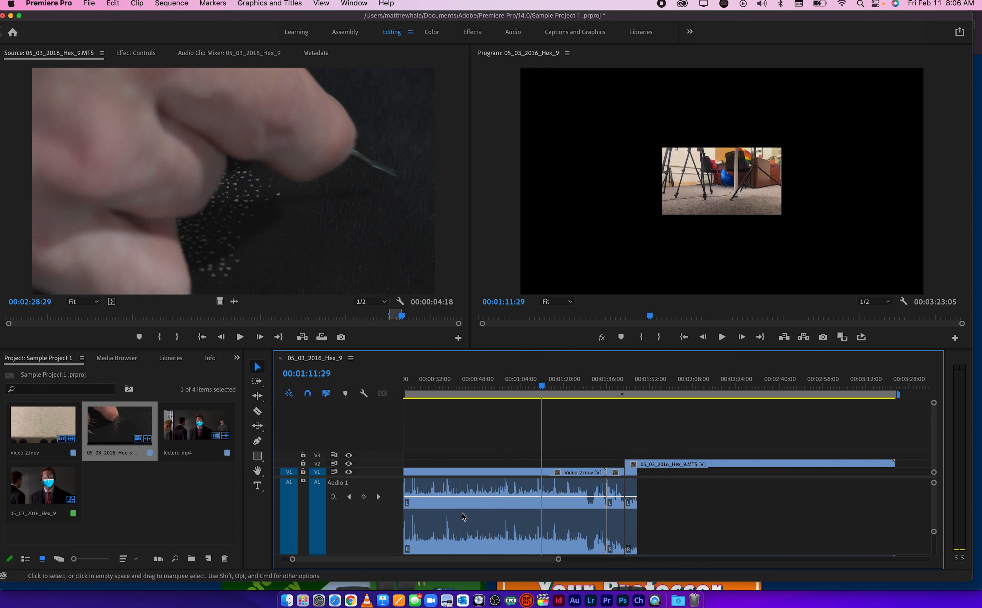
left_click_drag(426, 387, 439, 389)
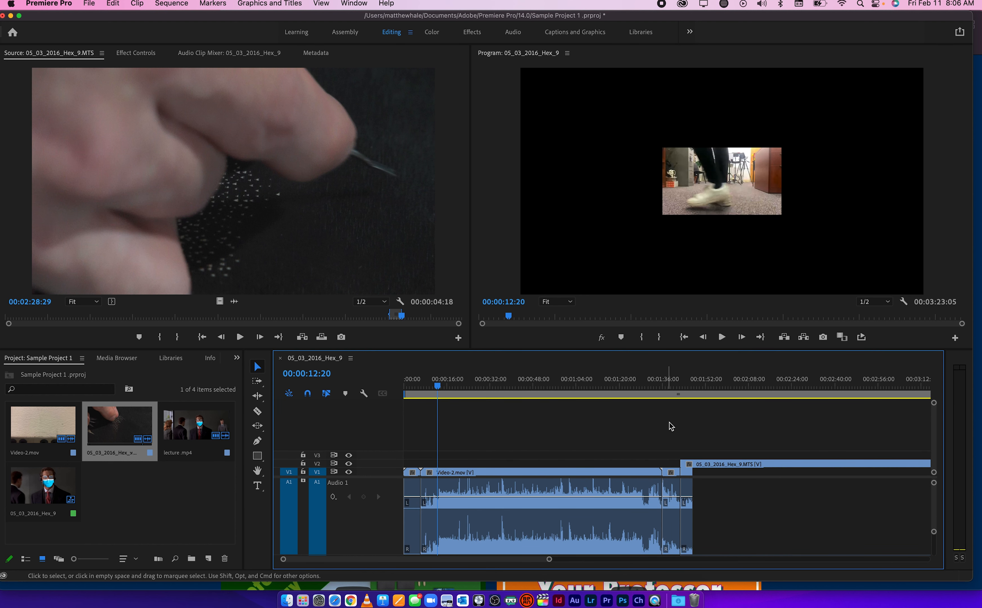
Move the playhead to 00:01:43:28, then delete the long Video-2.mov clip from V1 and close the gap it leaves
mouse_move(676, 384)
left_mouse_down()
mouse_move(666, 388)
mouse_move(683, 387)
left_mouse_up()
left_click(604, 474)
key("Delete")
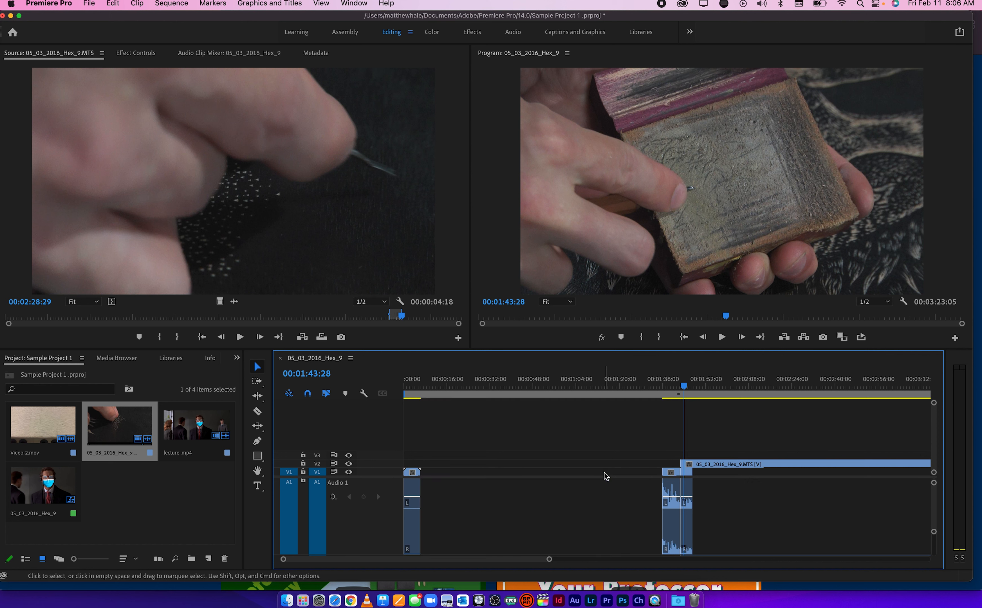
left_click(450, 538)
key("Delete")
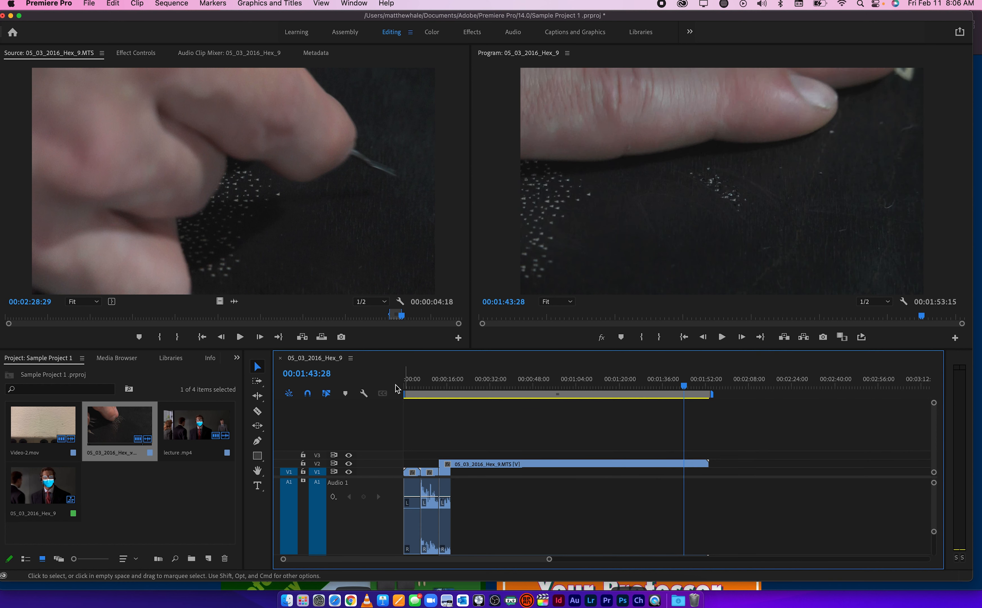
Activate the Razor tool and collapse the audio tracks to their compact height
key("c")
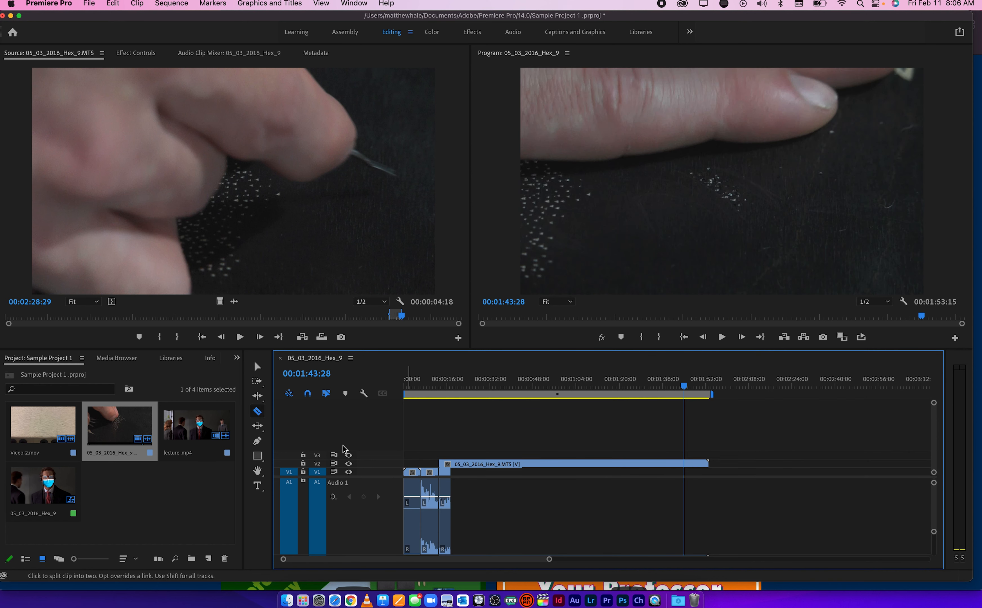
scroll(462, 496, "down", 5)
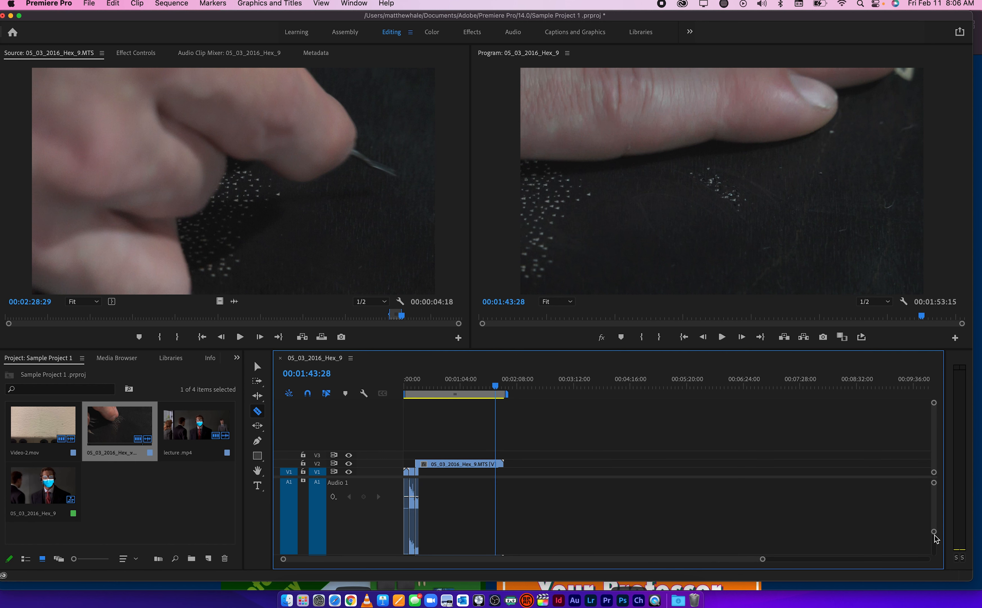
left_click_drag(934, 533, 935, 552)
Cut the 05_03_2016_Hex_9.MTS clip near its end with the Razor tool and delete the part after the cut
scroll(566, 478, "up", 2)
scroll(566, 478, "up", 3)
left_click(559, 464)
key("v")
left_click(561, 466)
key("BackSpace")
Cut out a segment of about 00:00:11:14 within the 05_03_2016_Hex_9.MTS clip using two Razor cuts
key("c")
left_click(521, 464)
left_click(537, 464)
Open the cut-out segment in the Source monitor and move it to the end of the sequence
key("v")
double_click(528, 464)
left_click_drag(528, 466, 563, 471)
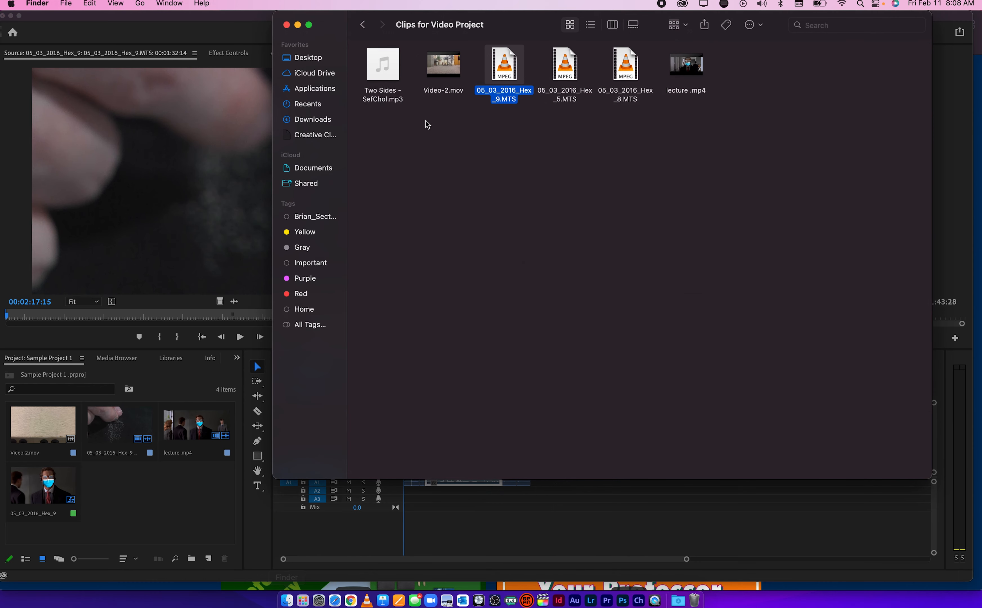
Import Two Sides - SefChol.mp3 from the Clips for Video Project folder and place it on A3 at the sequence start
left_click_drag(391, 74, 180, 518)
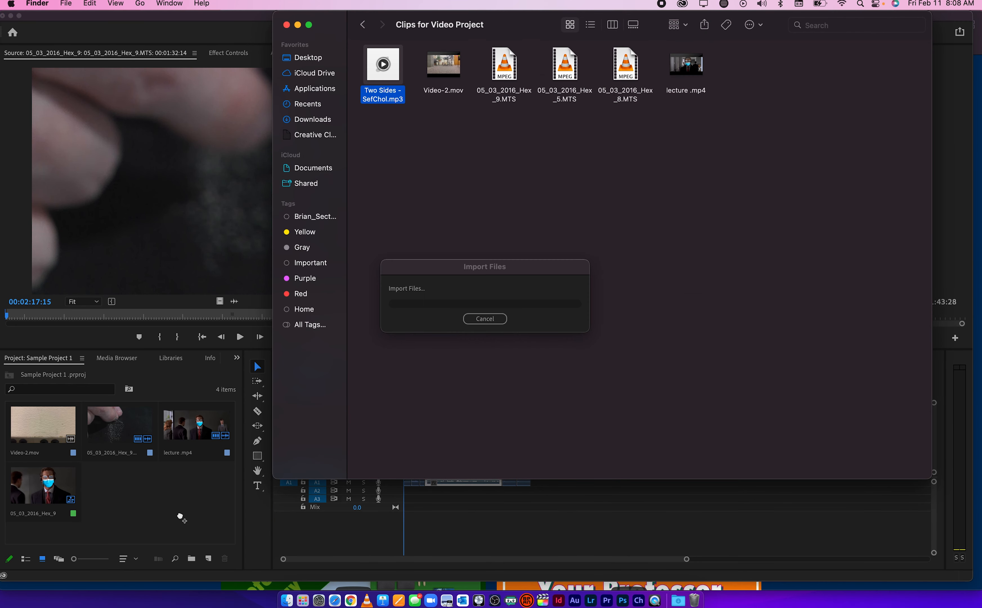
left_click(204, 507)
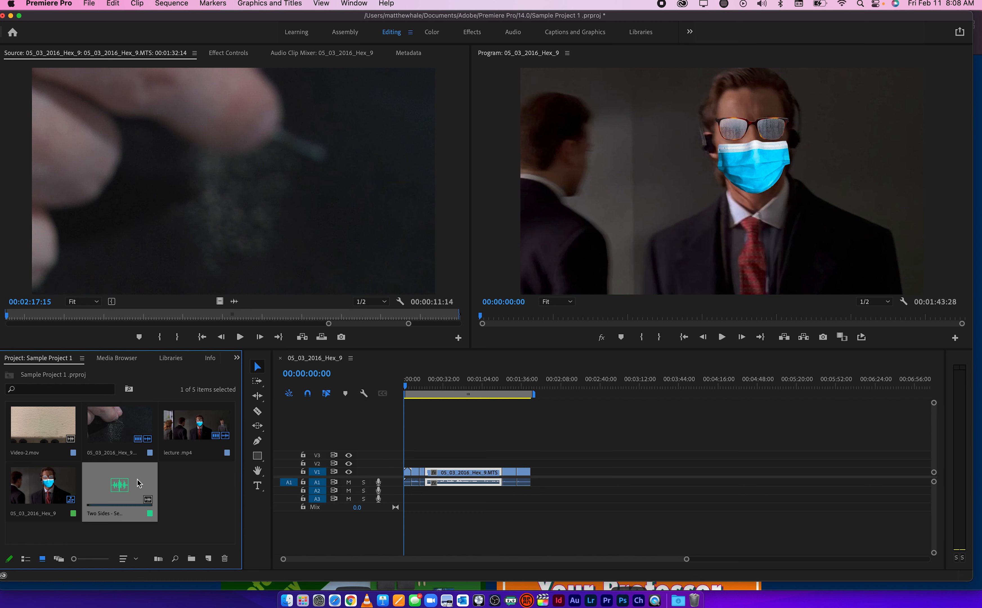
left_click_drag(150, 493, 410, 500)
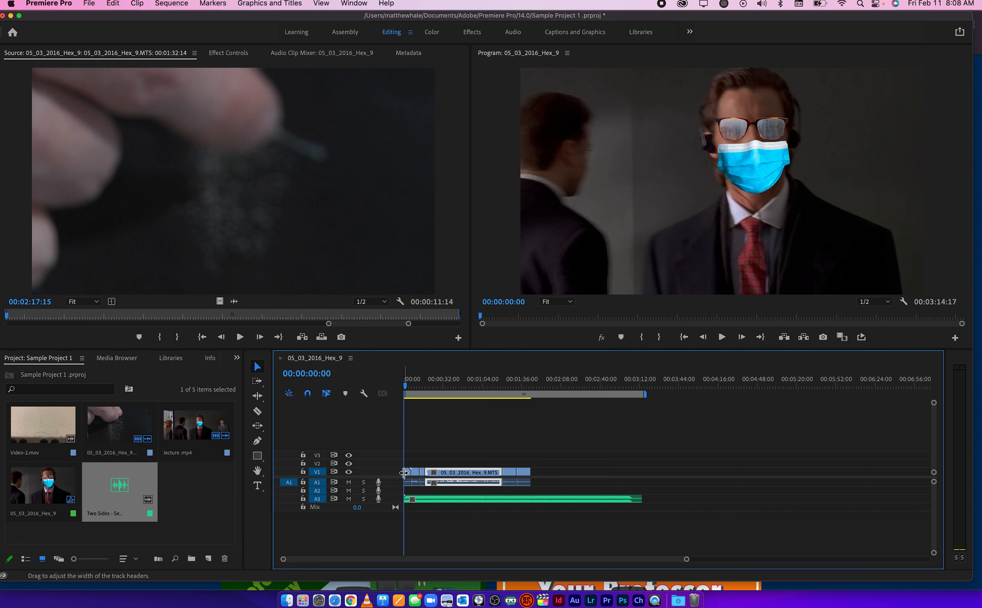
Play the sequence from its start with the Audio Clip Mixer shown and lower the Audio 3 level to -5.1 dB
left_click(412, 385)
left_click_drag(412, 385, 405, 386)
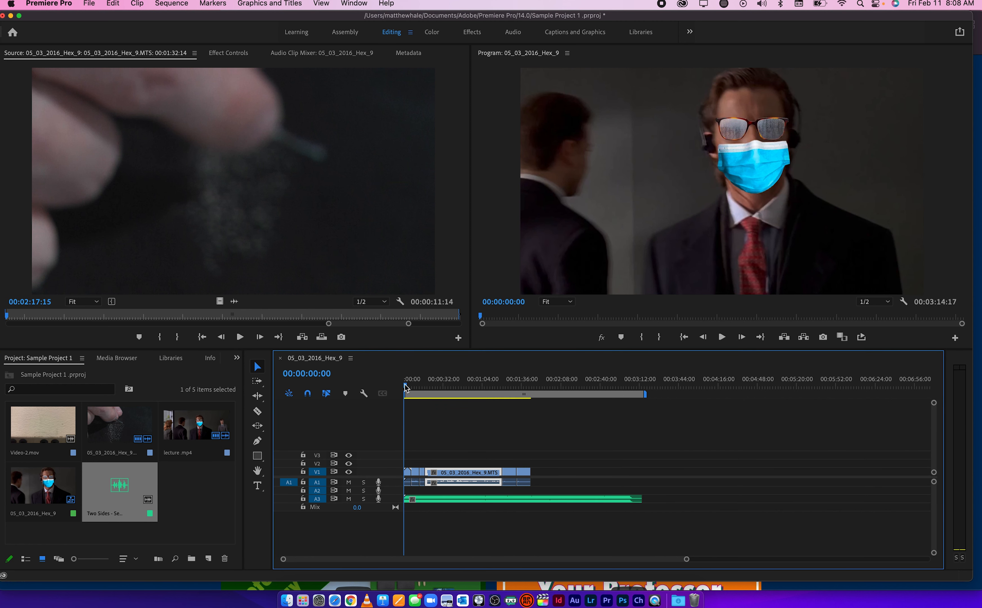
scroll(449, 548, "up", 1)
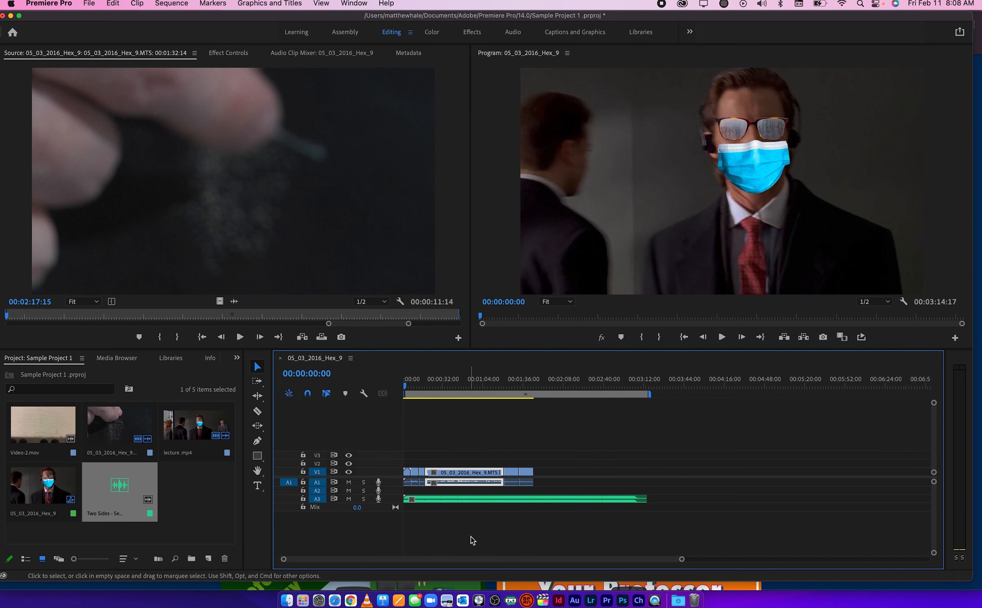
scroll(467, 539, "up", 4)
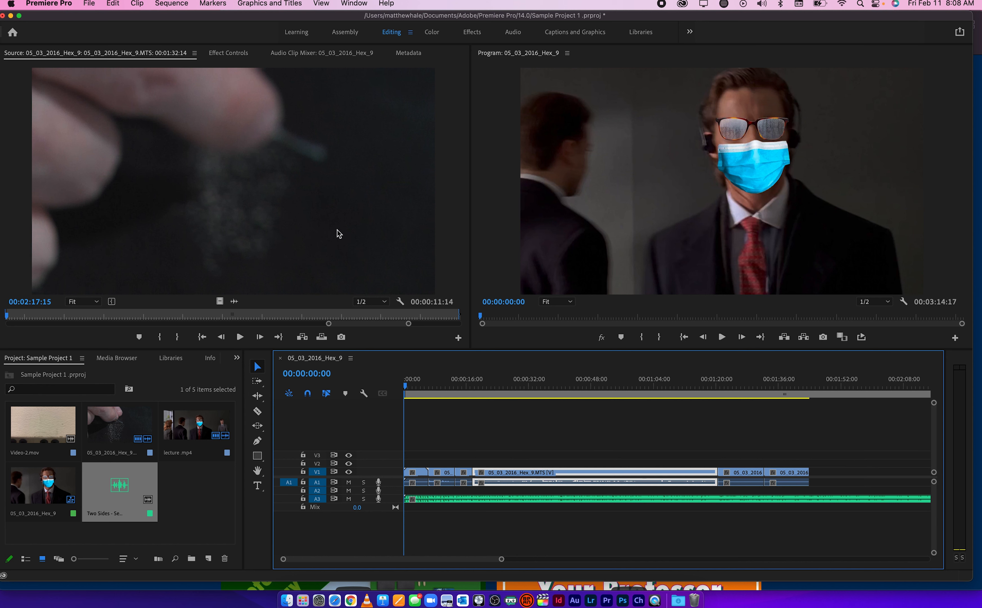
left_click(321, 56)
key("space")
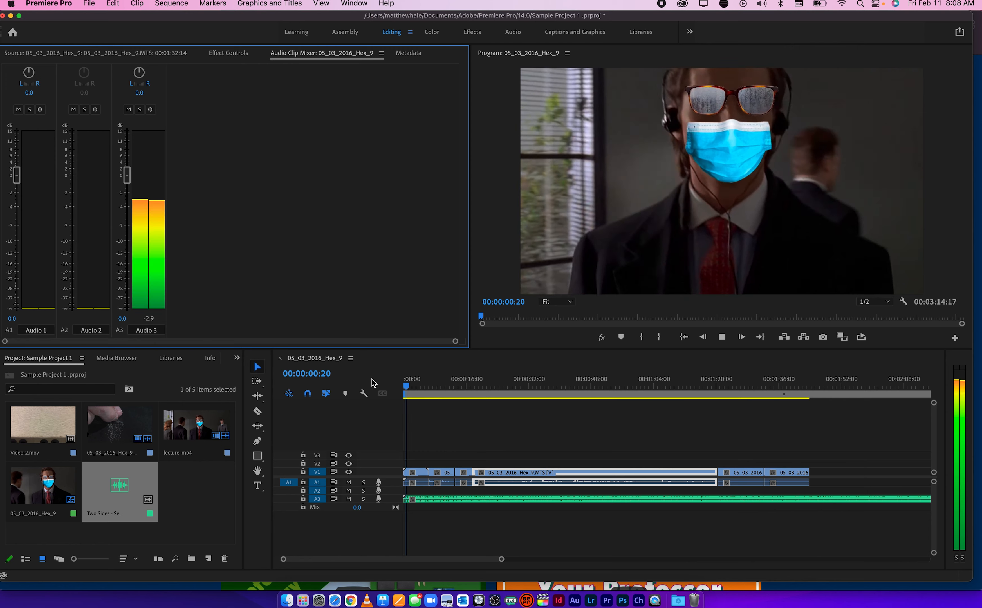
left_click_drag(127, 176, 130, 225)
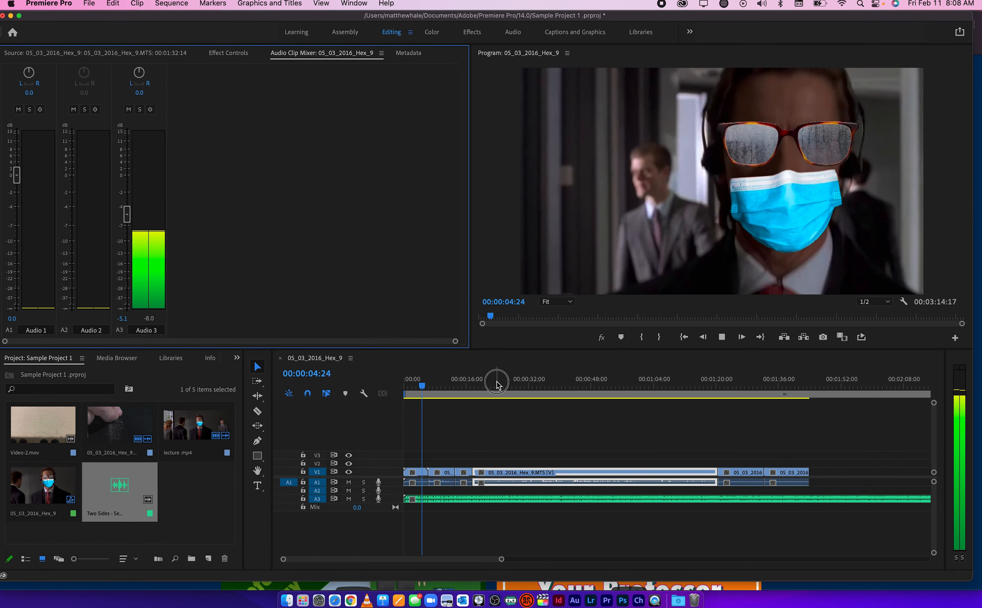
Continue playback from about 00:00:24, stop at 00:00:25:07, and lower the Audio 3 level further
left_click(495, 386)
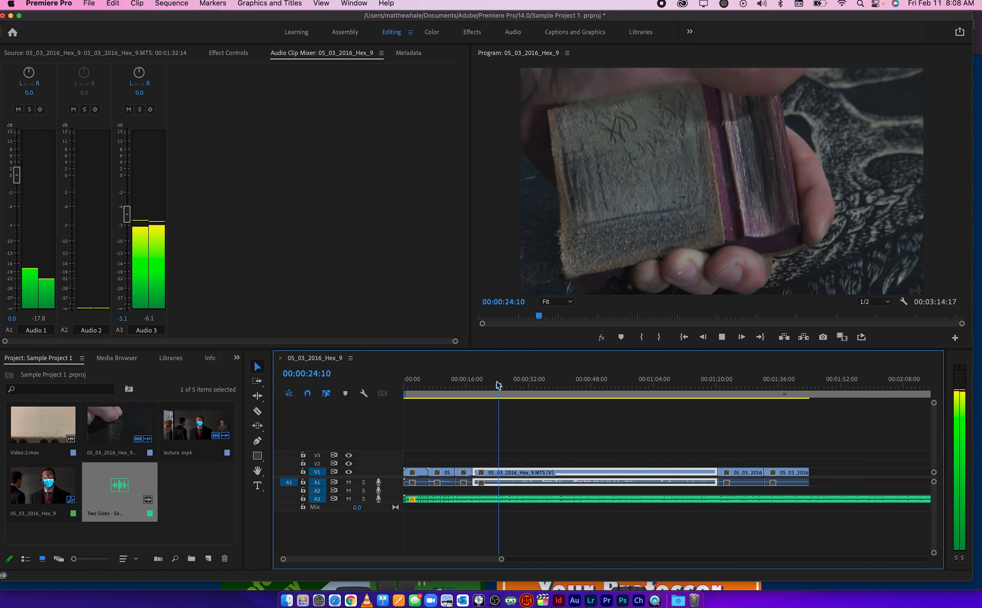
key("space")
left_click_drag(127, 215, 128, 231)
Return to the Source monitor view and show the Effects panel
left_click(150, 54)
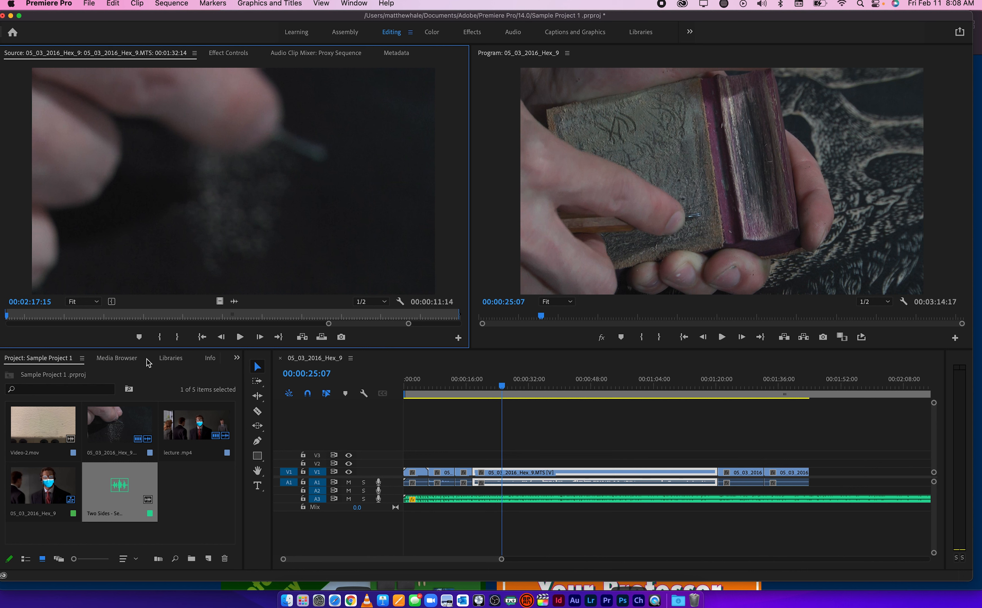
key("shift+7")
key("shift+1")
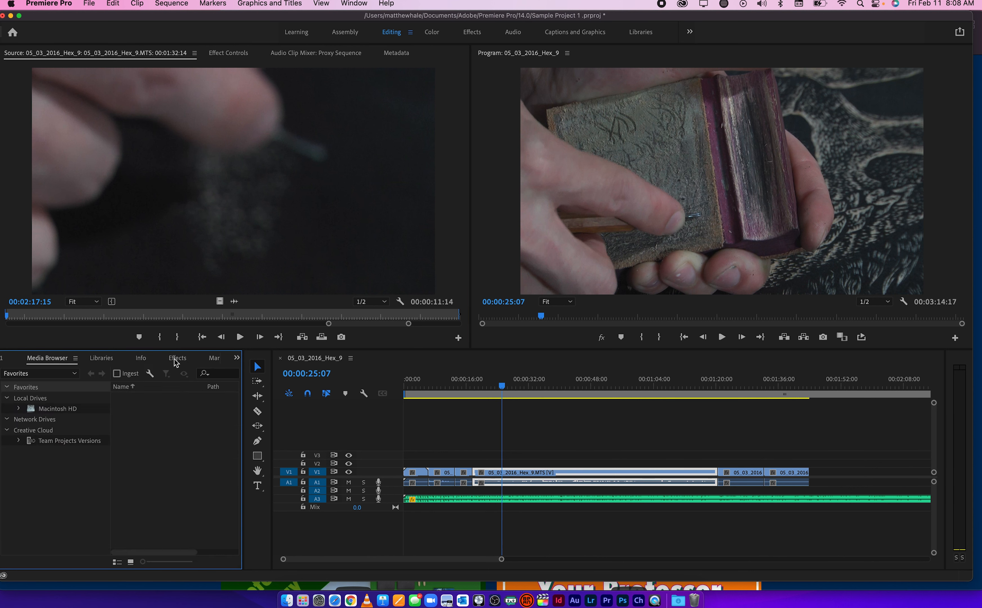
left_click(235, 359)
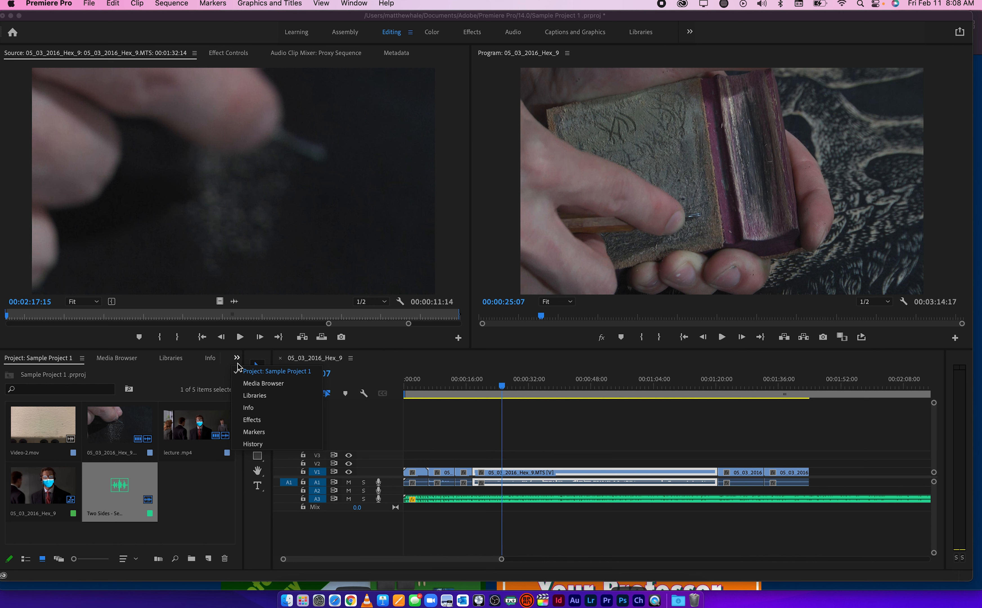
left_click(253, 420)
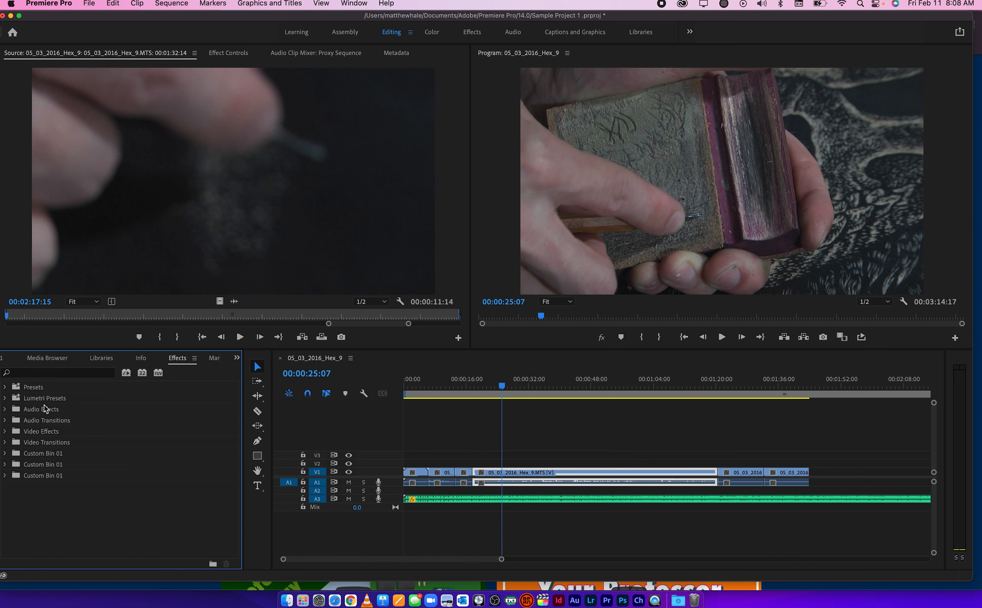
Examine the Audio Effects, Audio Transitions, Video Effects and Video Transitions categories
left_click(5, 410)
left_click(5, 410)
left_click(5, 421)
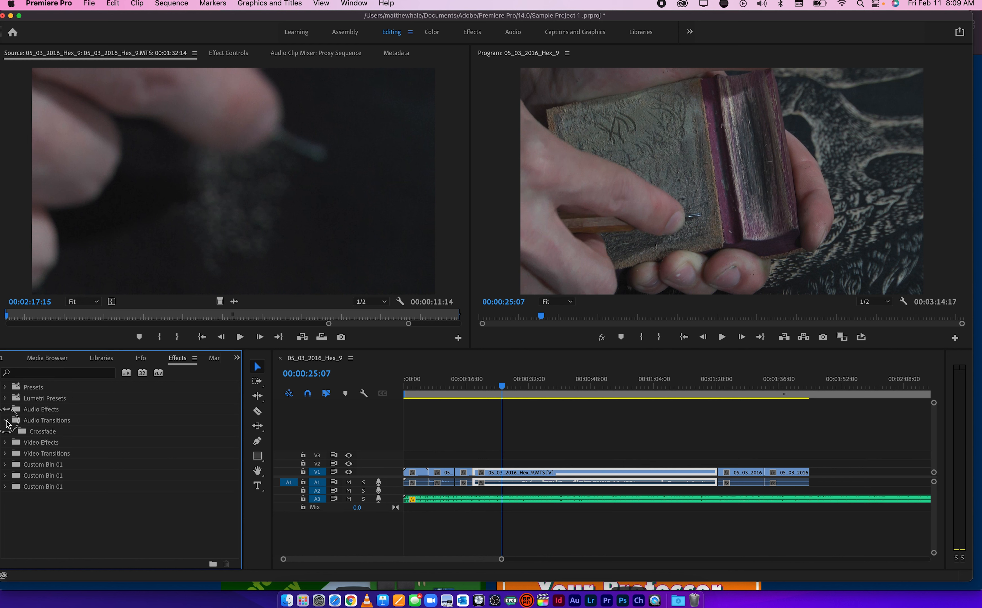
left_click(5, 421)
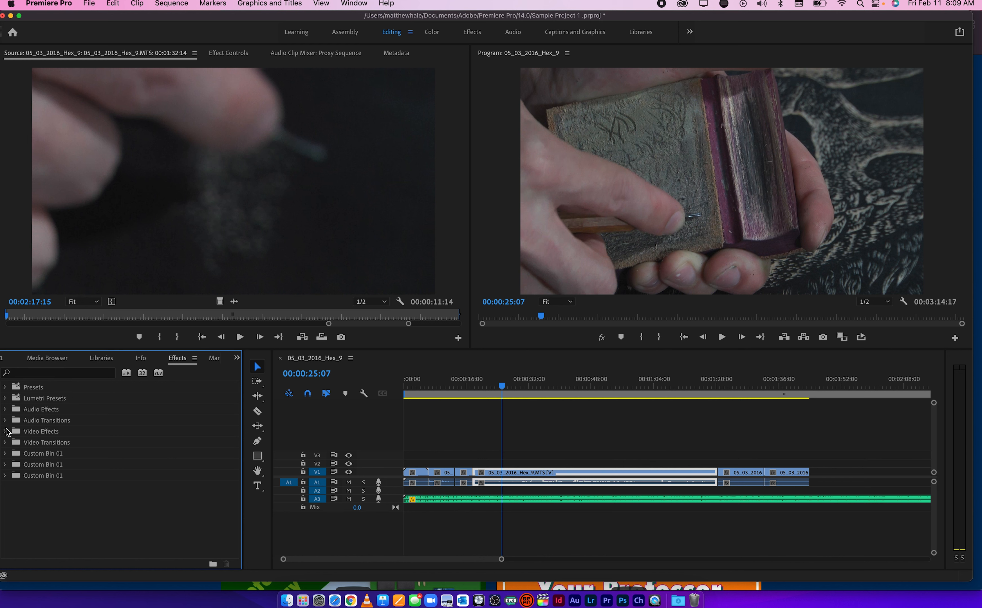
left_click(5, 432)
left_click(6, 432)
left_click(6, 443)
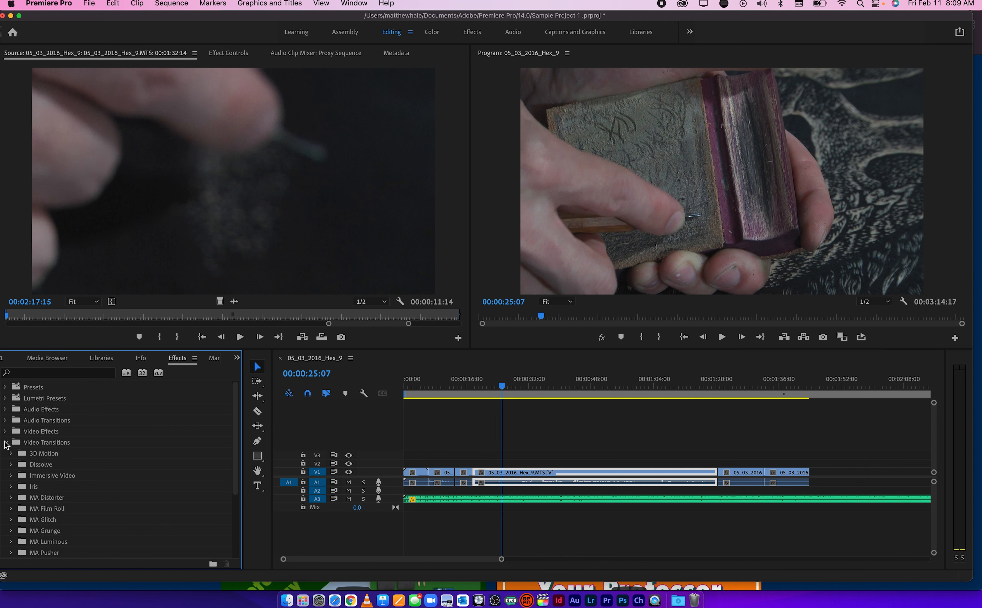
left_click(5, 443)
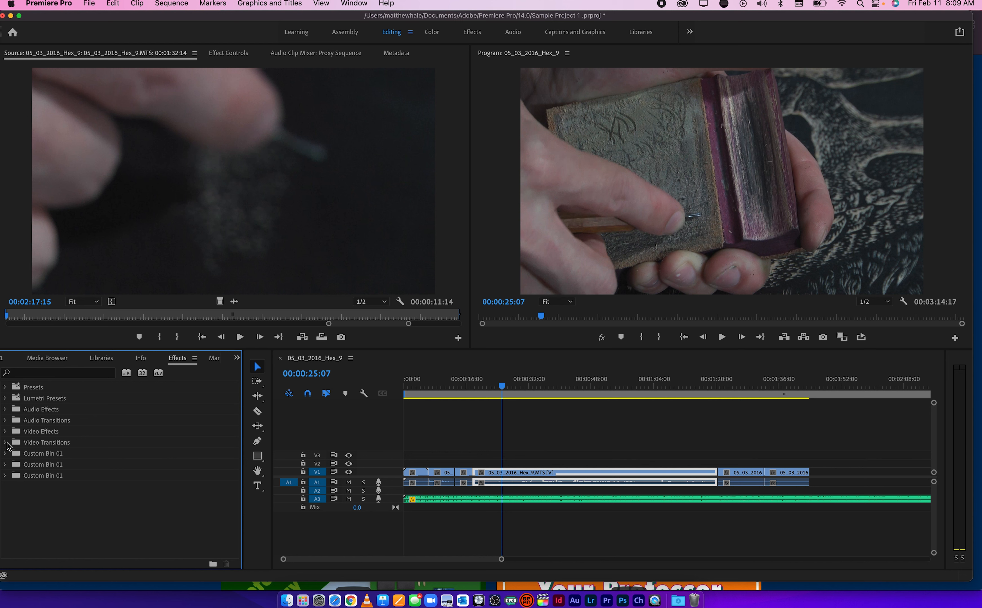
Apply a one-second Cross Dissolve from the Dissolve video transitions to the V1 cut before the long 05_03_2016_Hex_9.MTS clip
left_click(5, 443)
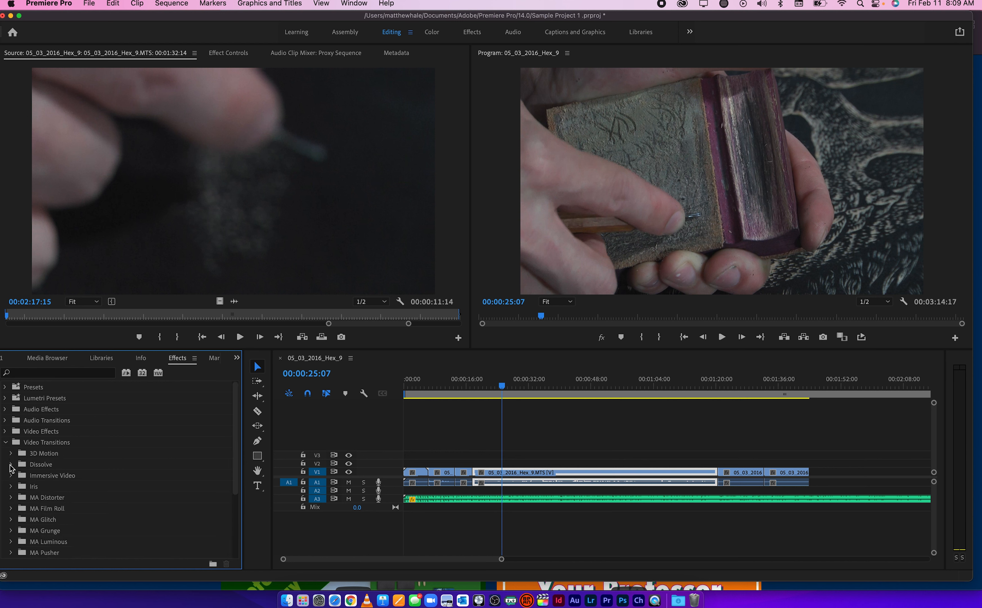
left_click(10, 466)
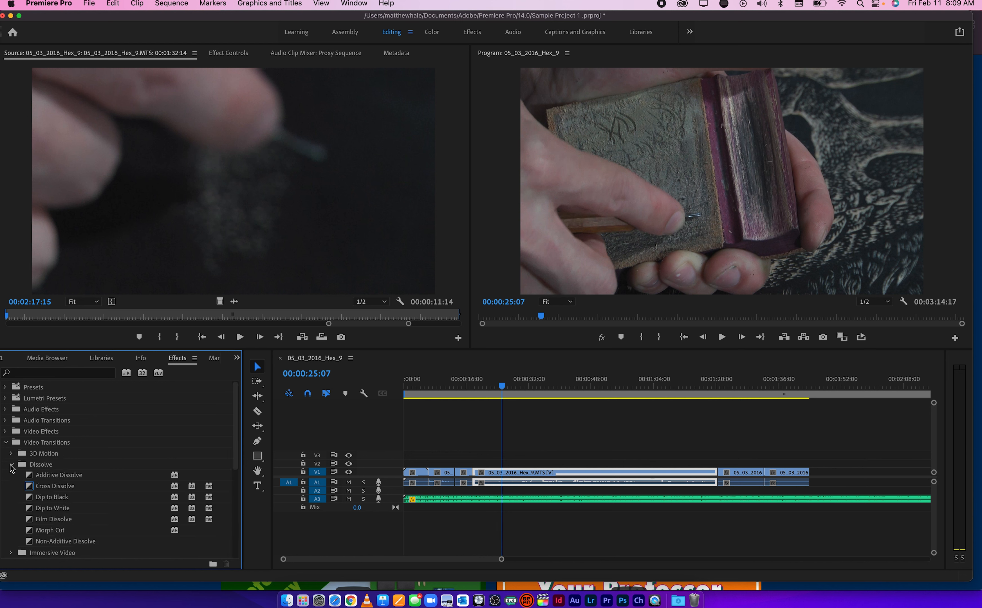
scroll(75, 488, "down", 2)
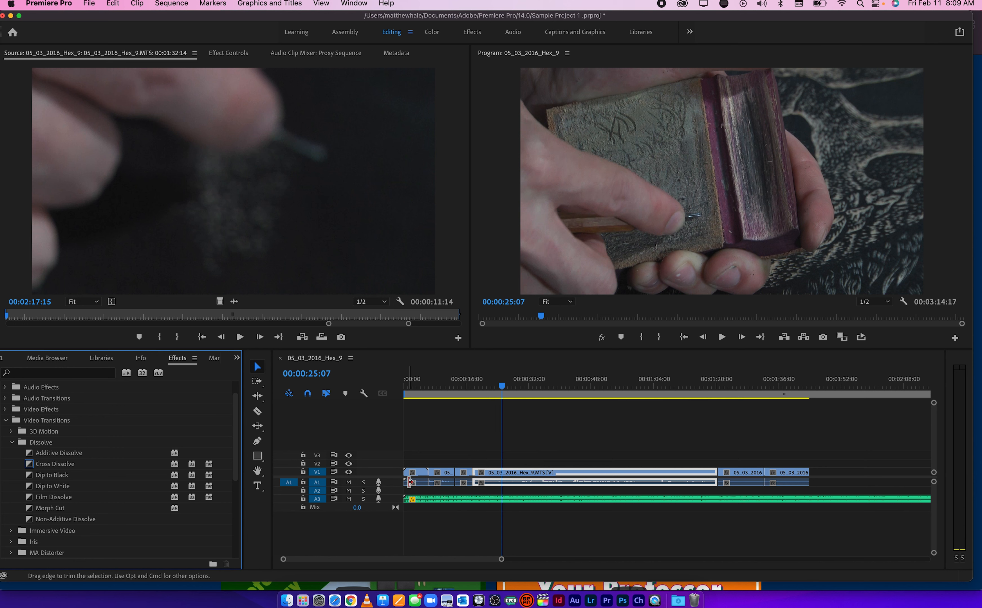
scroll(451, 487, "up", 5)
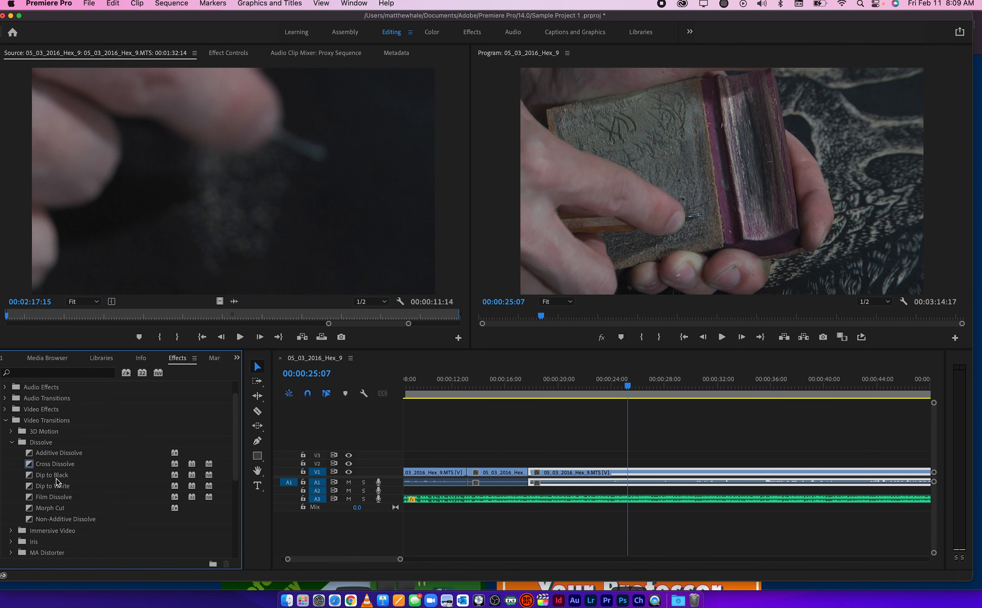
mouse_move(31, 465)
left_mouse_down()
mouse_move(508, 484)
mouse_move(531, 474)
left_mouse_up()
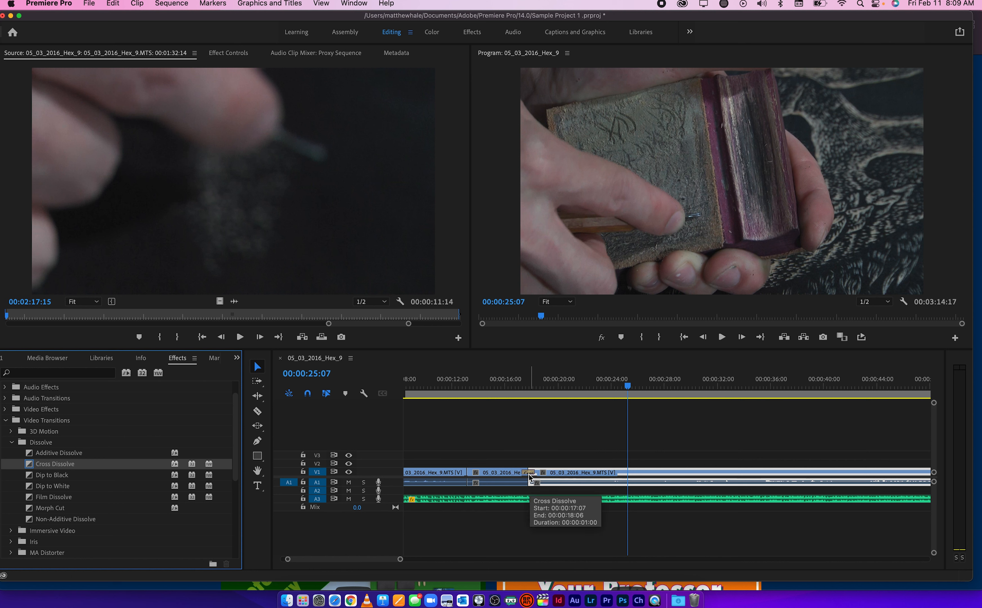
scroll(522, 489, "up", 5)
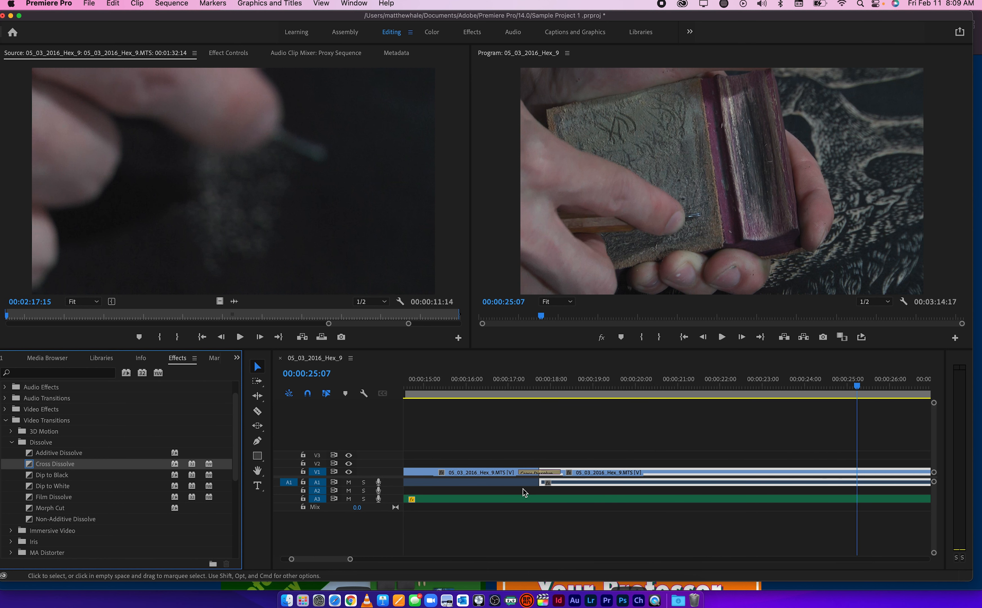
scroll(522, 489, "up", 4)
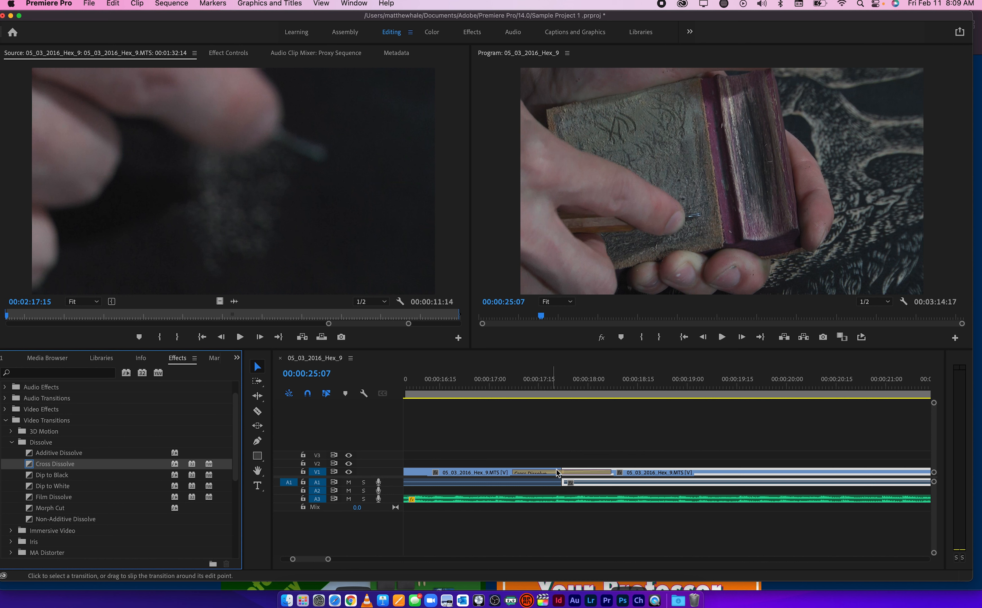
Preview the Cross Dissolve on V1 and lengthen it evenly around the cut so it starts just before 00:00:17:00
left_click_drag(507, 386, 615, 391)
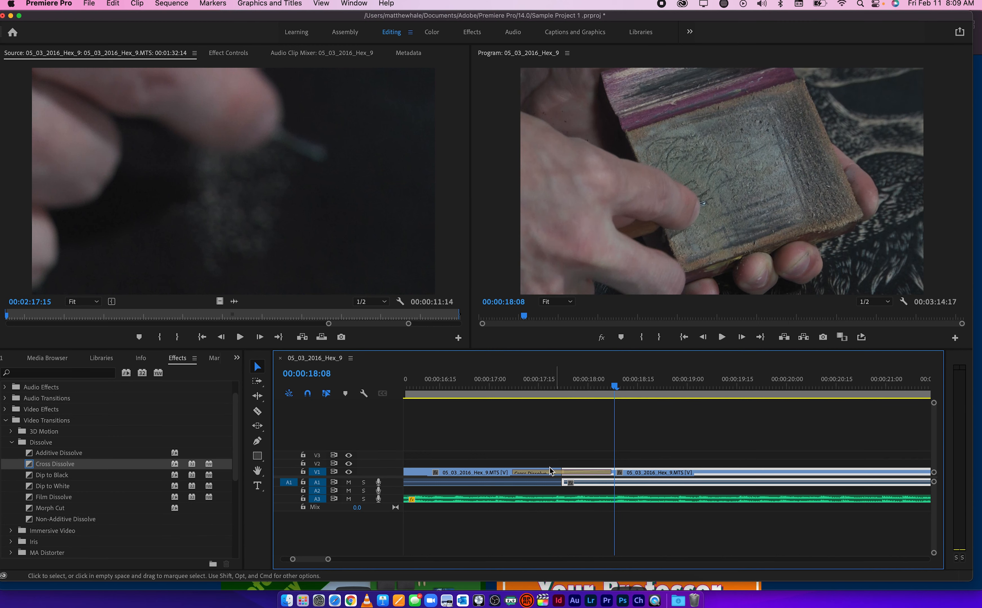
left_click_drag(494, 391, 637, 394)
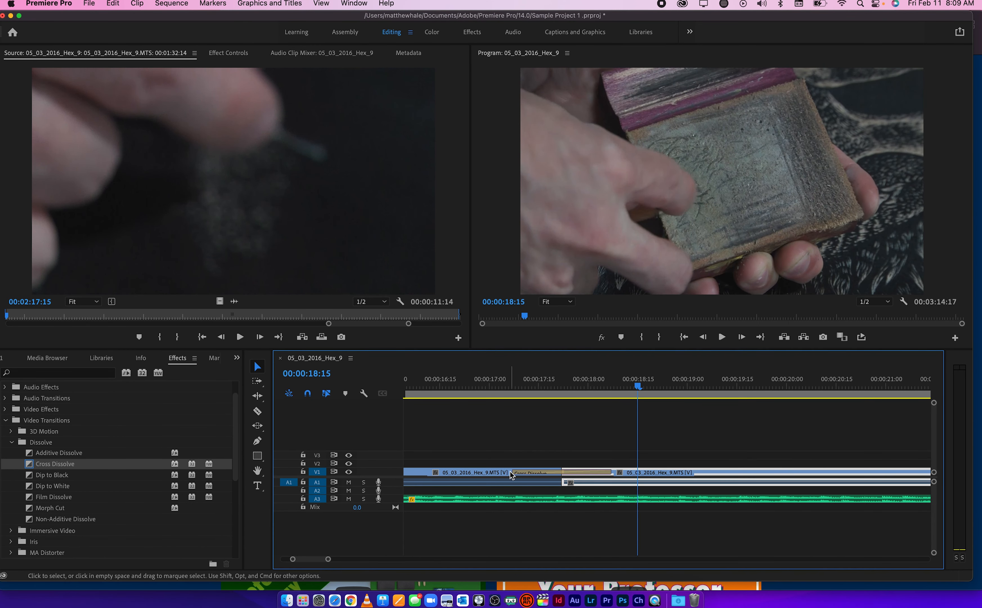
left_click_drag(510, 473, 484, 471)
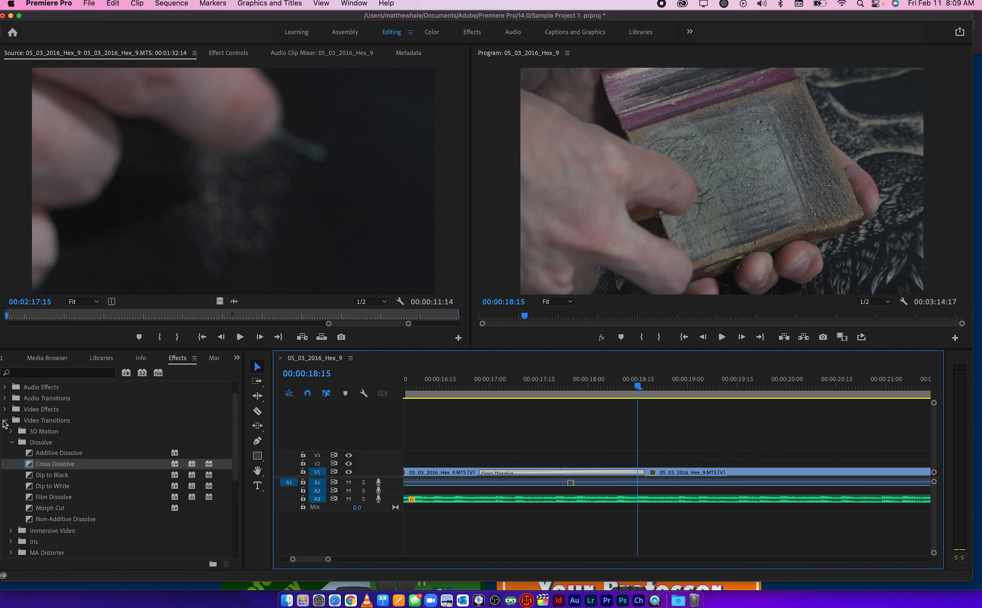
Apply the Constant Gain crossfade to the A1 cut beneath the Cross Dissolve and extend it to match the video transition's length
left_click(4, 421)
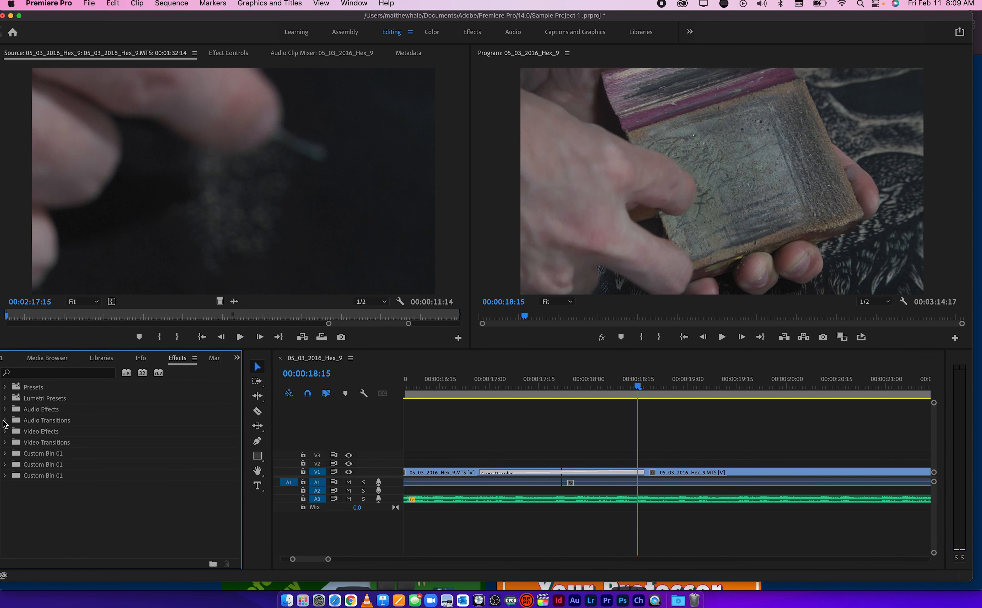
left_click(5, 420)
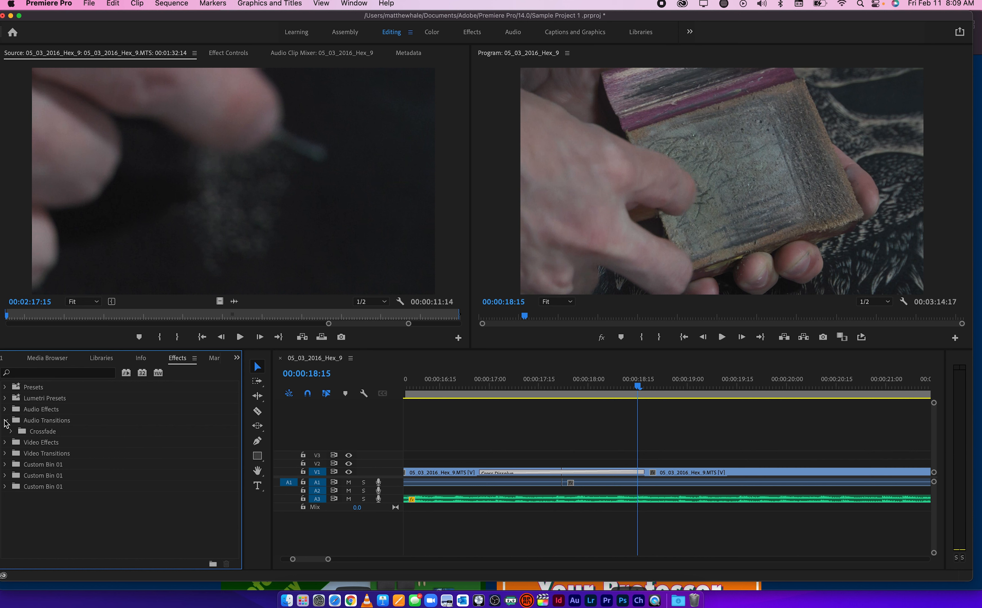
left_click(11, 432)
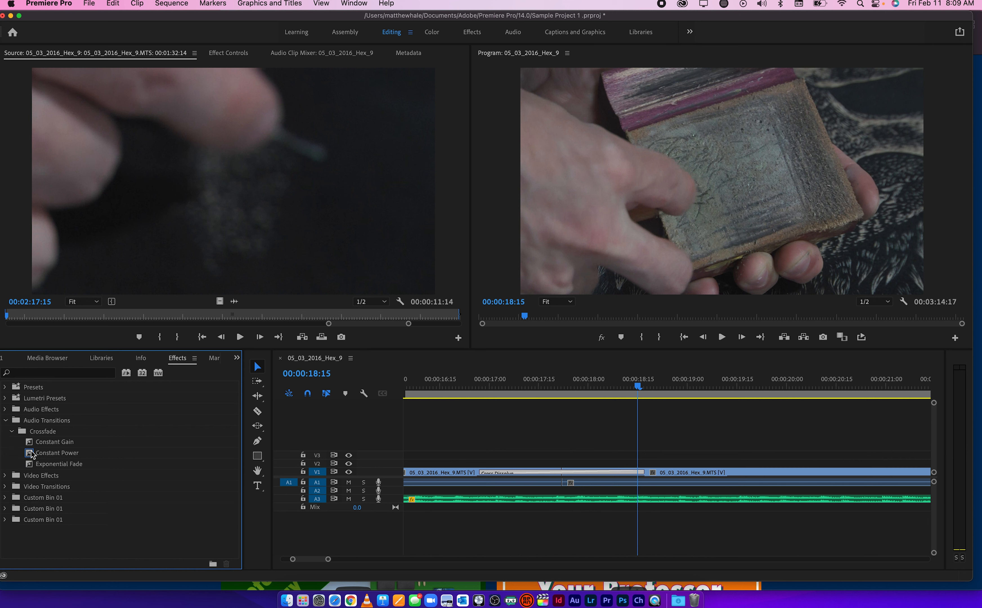
left_click_drag(30, 443, 563, 485)
key("=")
left_click_drag(507, 484, 452, 482)
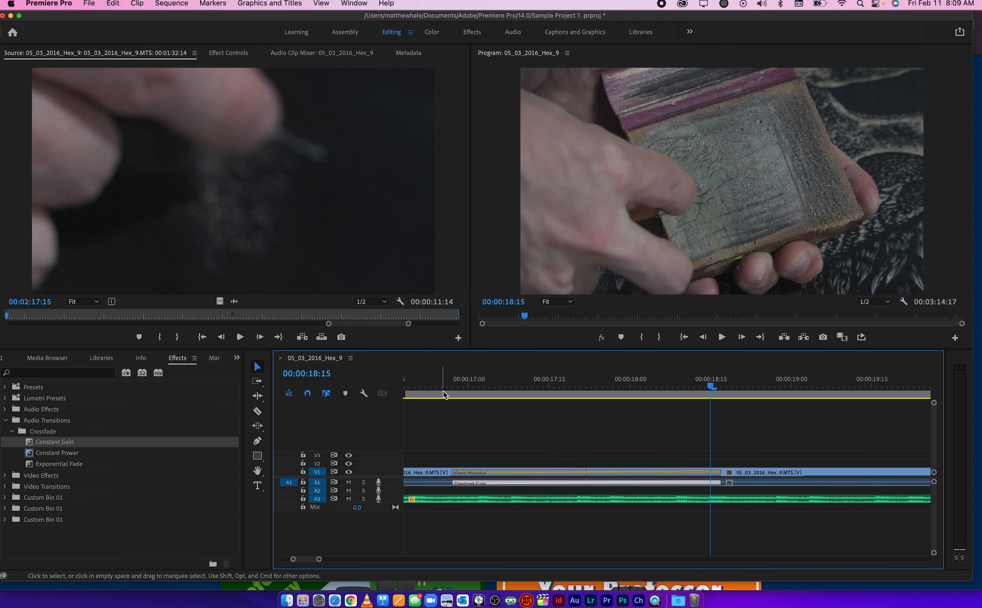
Scrub the sequence from just before 00:00:17:00 to 00:00:18:15 to preview the combined video and audio transitions
left_click(442, 388)
left_click_drag(442, 388, 712, 395)
scroll(487, 427, "down", 5)
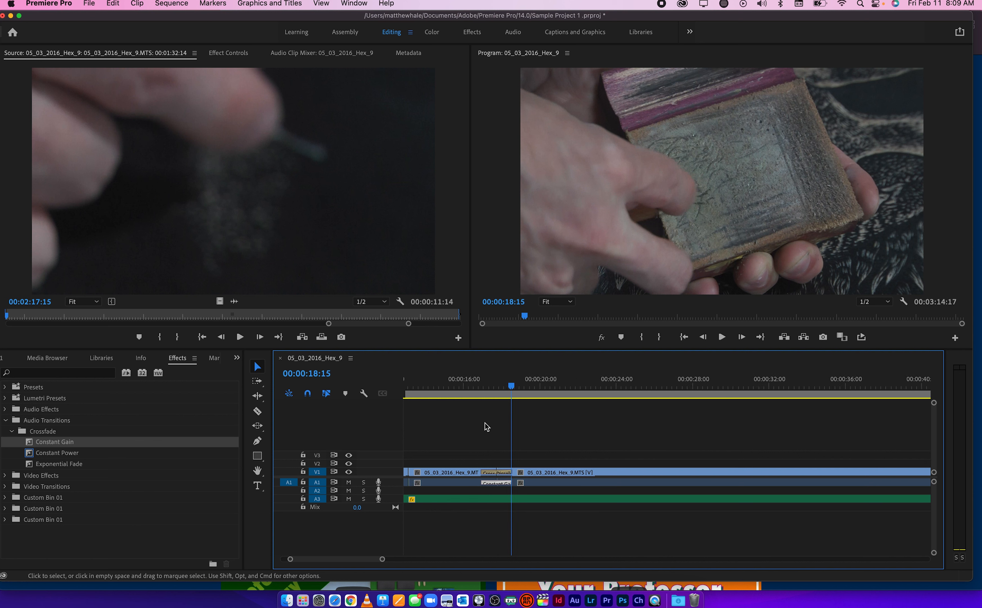
Set up a media export of the sequence with the H.264 format and the Match Source - High bitrate preset
left_click(89, 3)
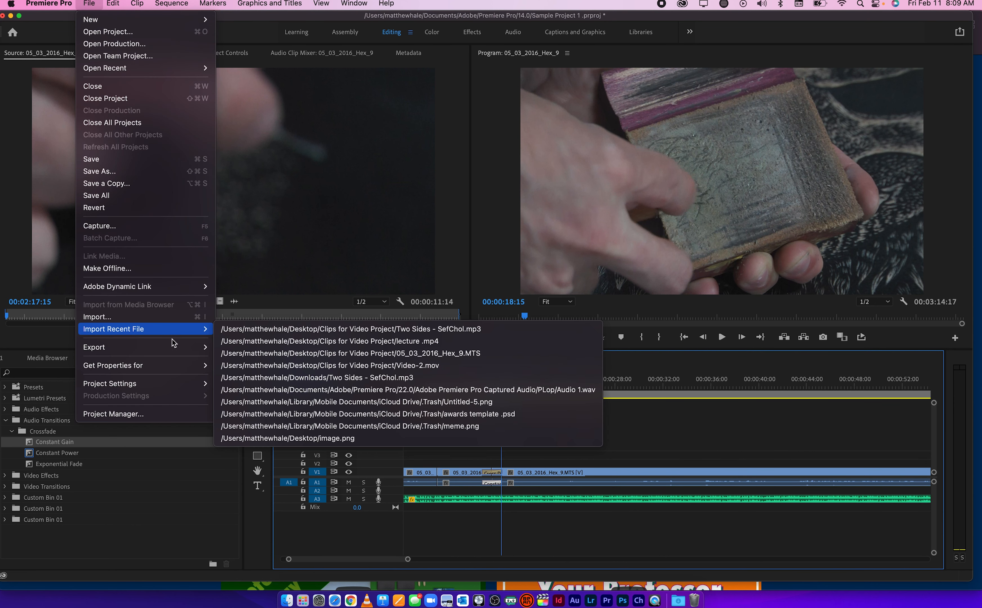
mouse_move(177, 346)
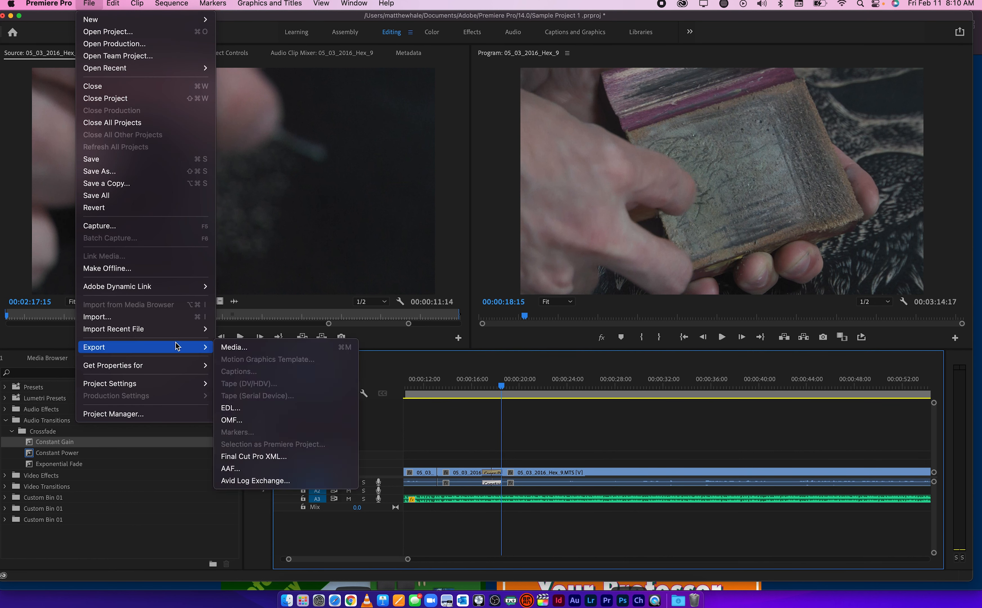
left_click(244, 353)
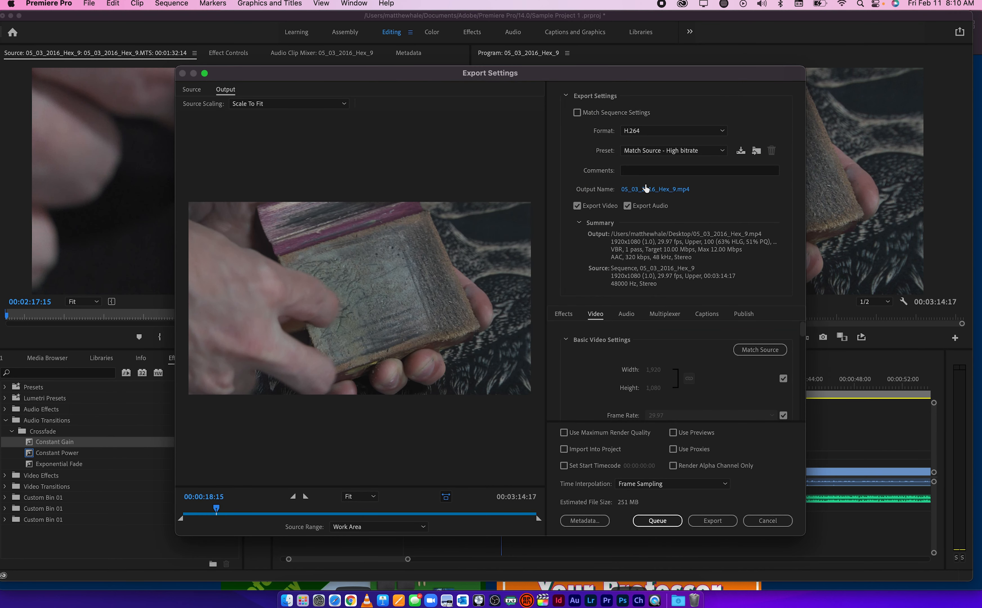
left_click(681, 131)
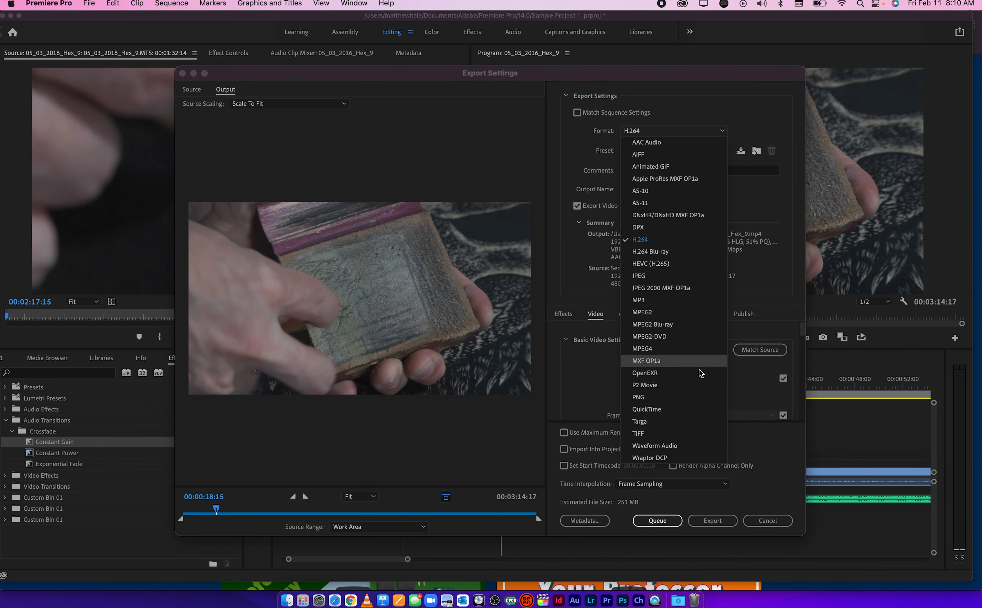
left_click(690, 242)
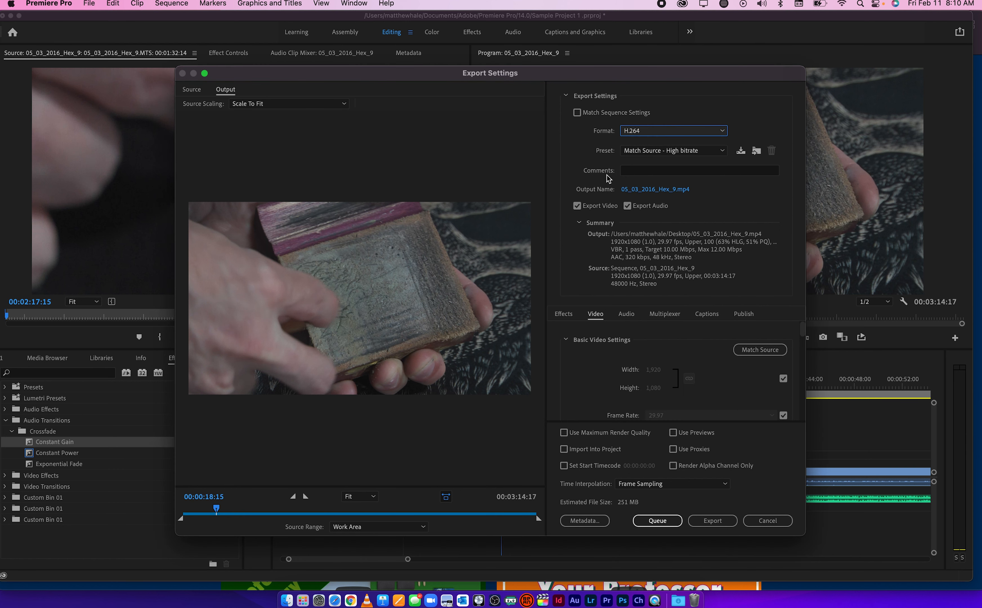
left_click(661, 151)
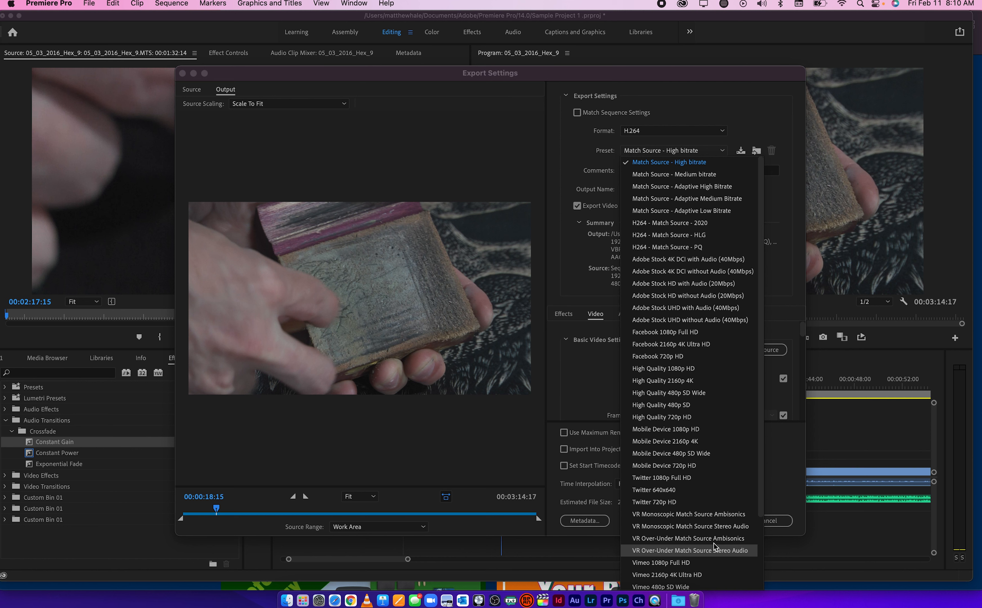
left_click(685, 164)
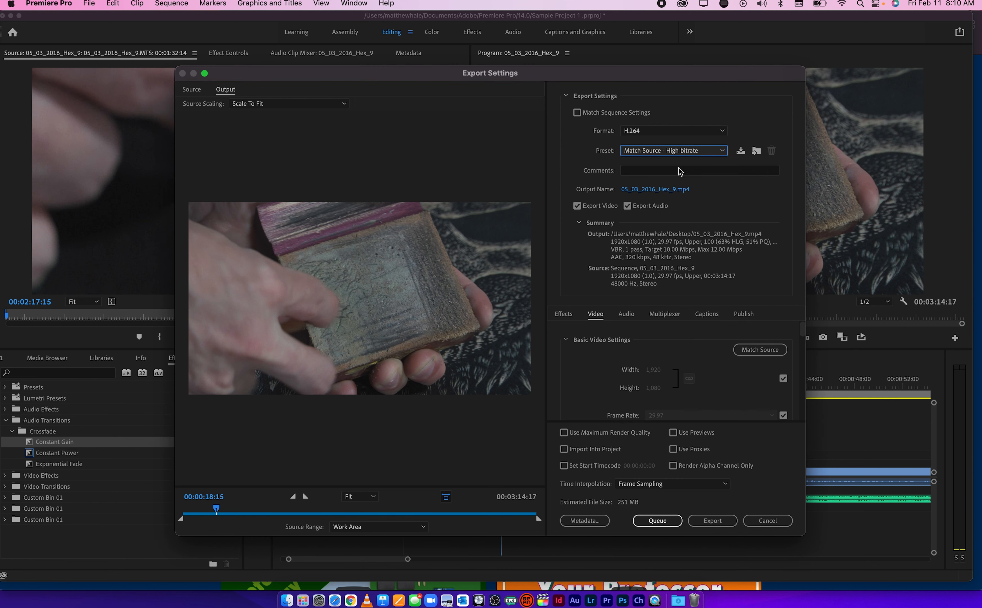
Name the output file Sample Video, save it to the Desktop as an mp4, and start the export
left_click(645, 192)
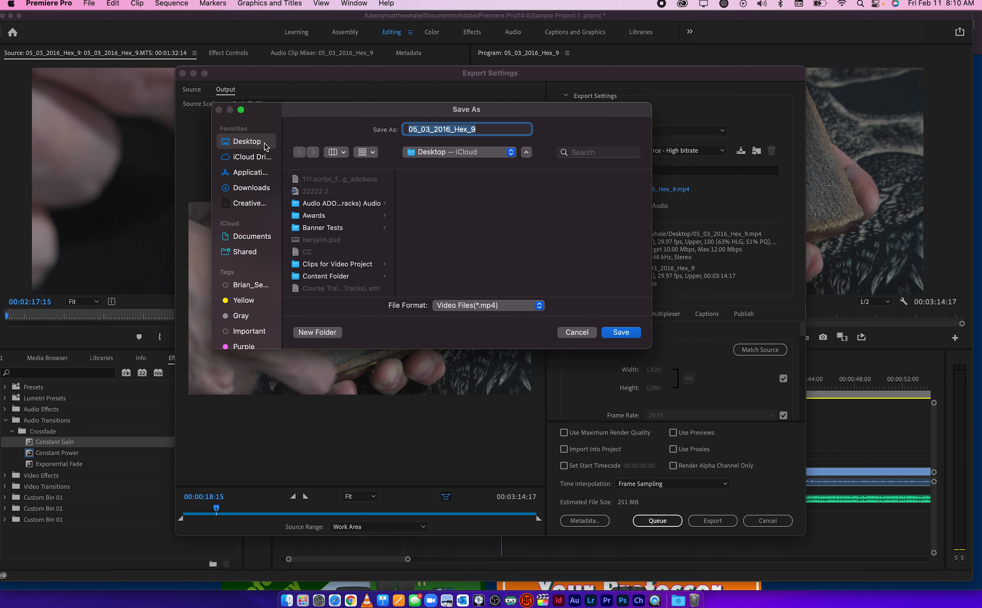
type("Sample Video")
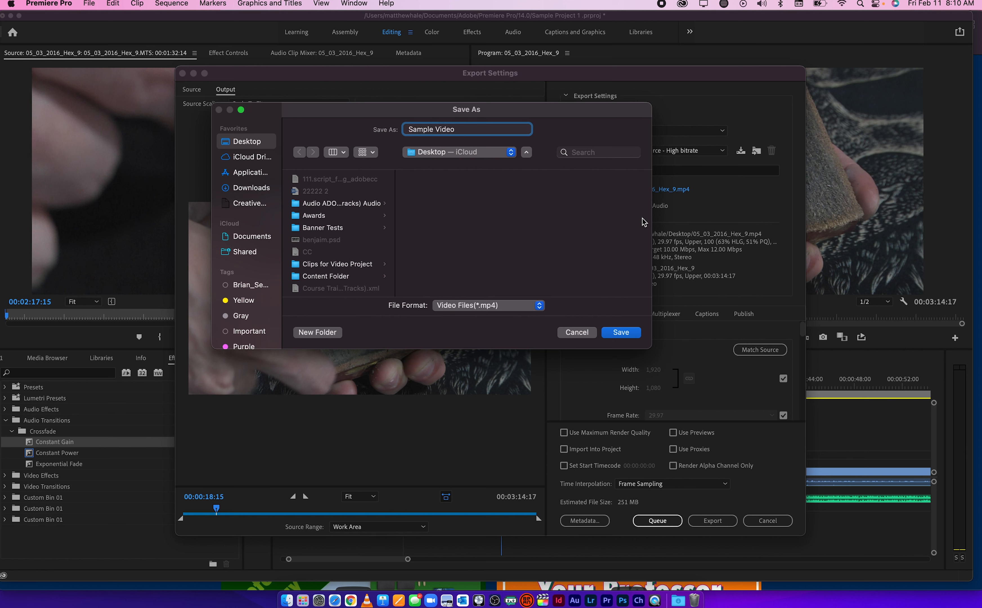
left_click(625, 334)
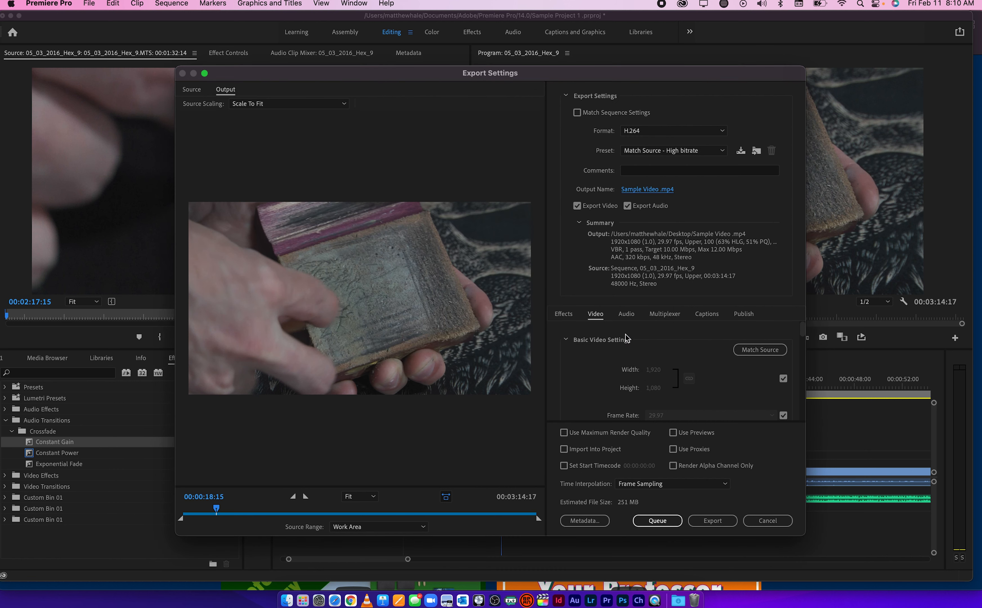
left_click(711, 521)
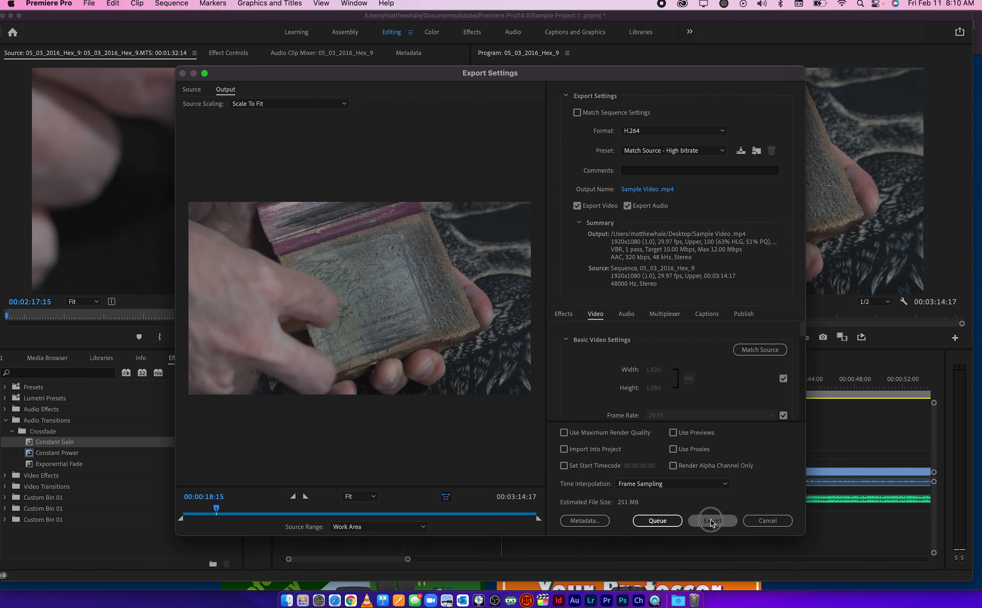